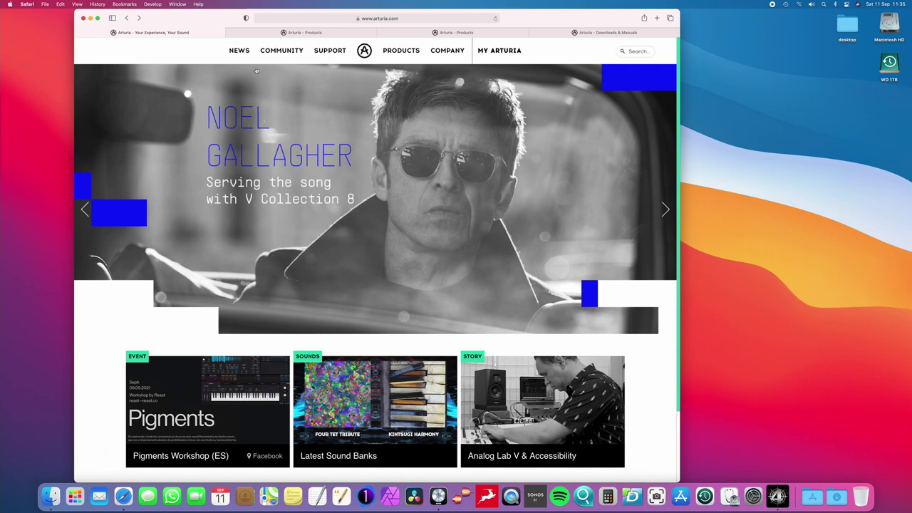
Step: Bring up the Controllers section of the Arturia product catalogue
left_click(397, 53)
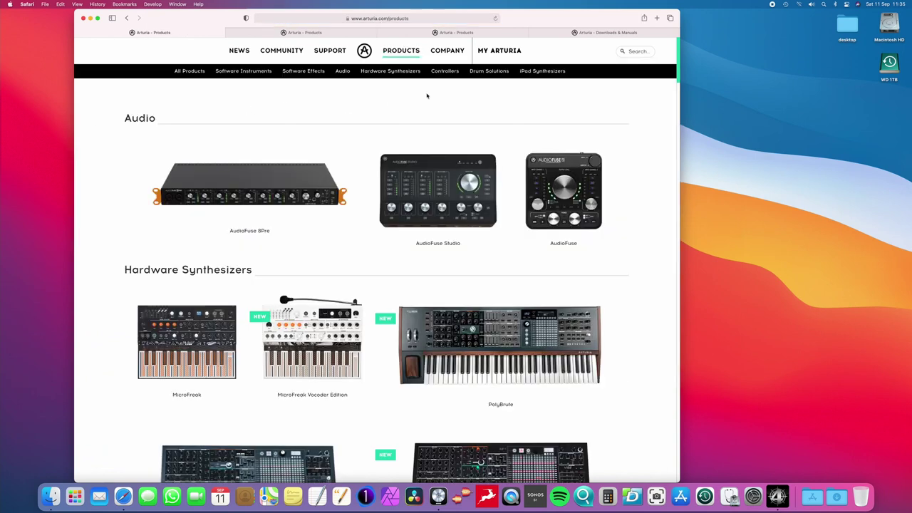
left_click(445, 71)
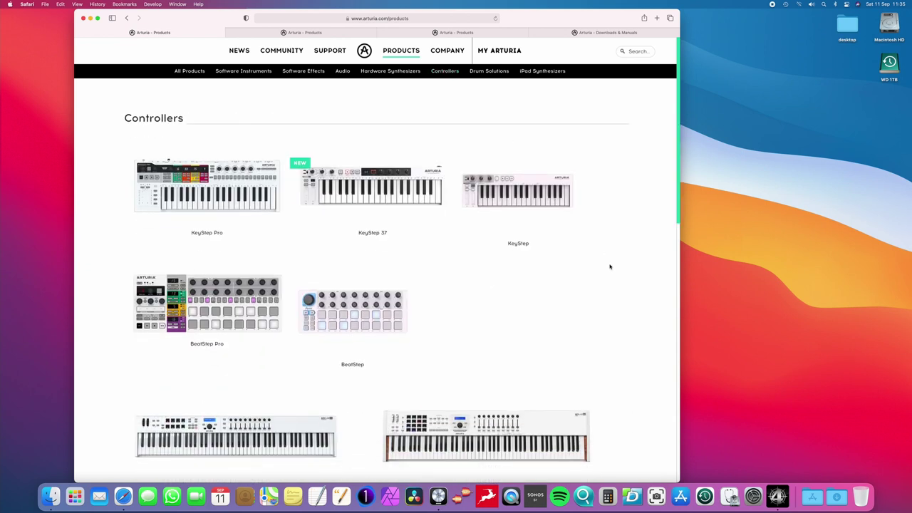
scroll(611, 266, "down", 5)
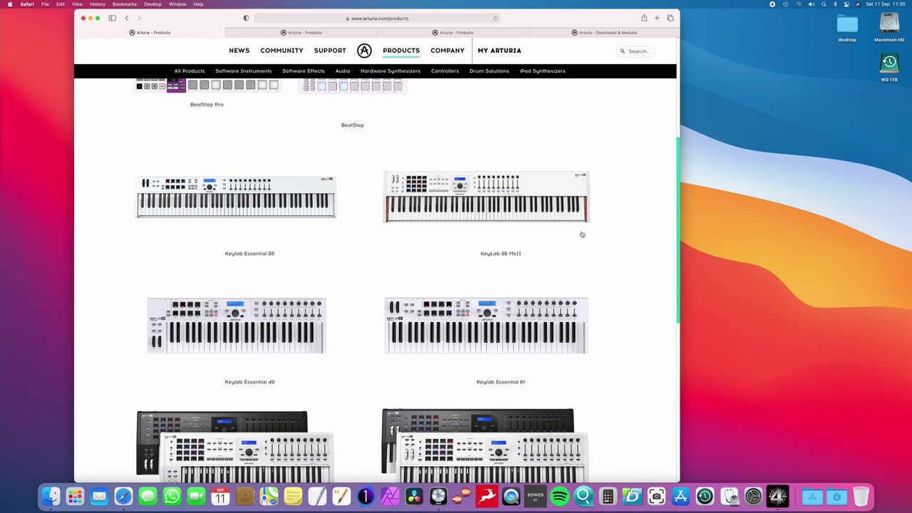
scroll(616, 252, "down", 1)
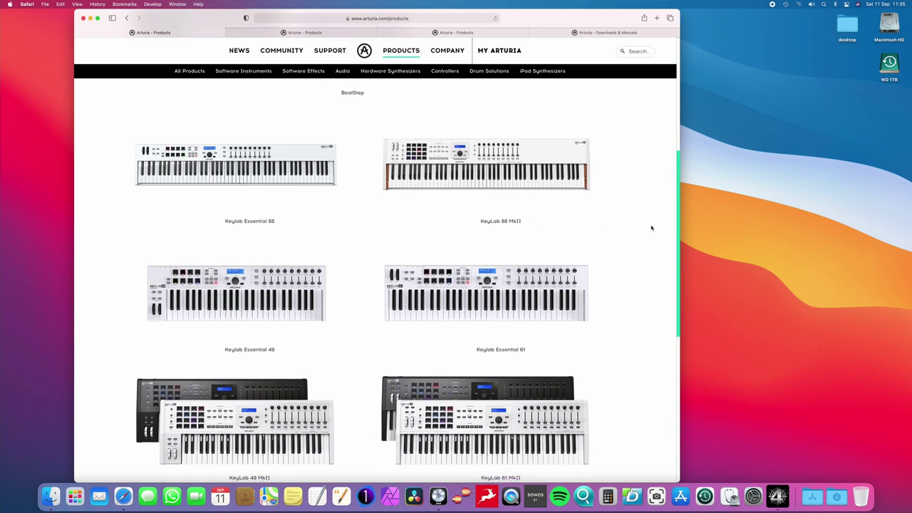
scroll(627, 204, "down", 1)
Step: Highlight the KeyLab 88 MkII, KeyLab 61 MkII and KeyLab 49 MkII product names
left_click_drag(521, 197, 487, 197)
scroll(617, 210, "down", 5)
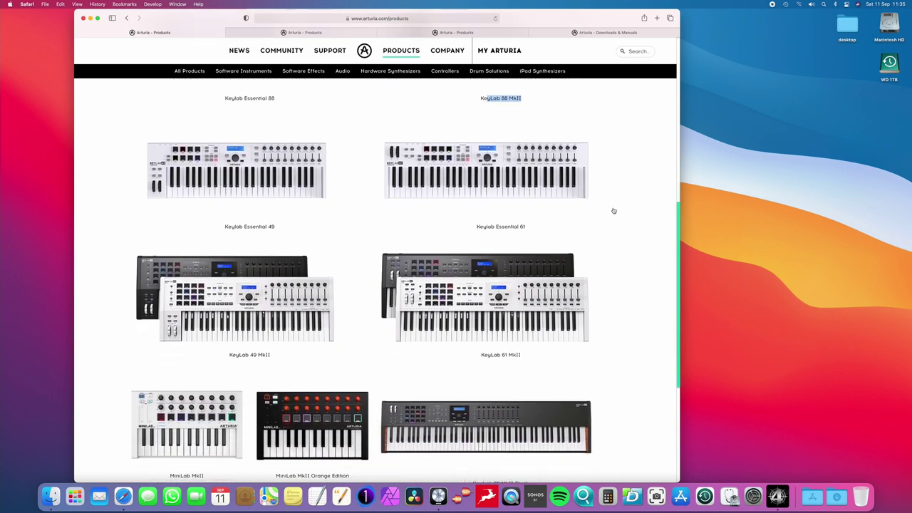
left_click_drag(530, 312, 483, 310)
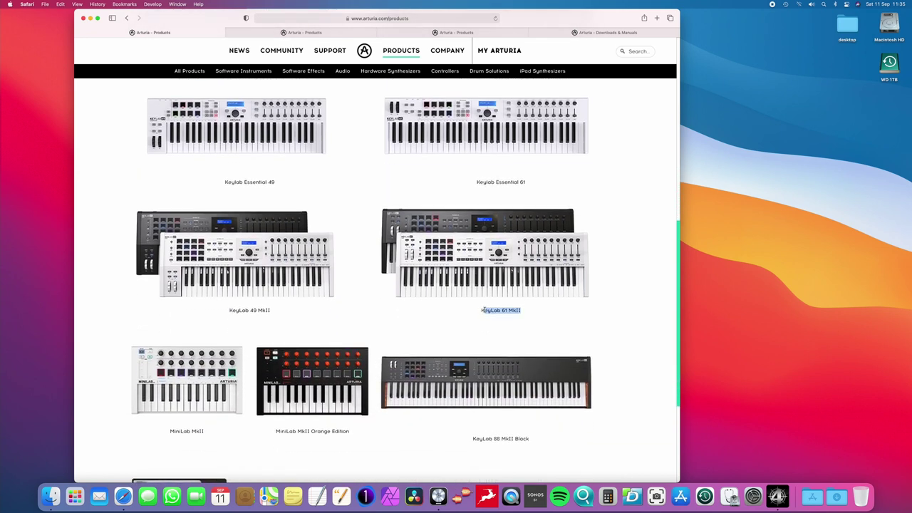
scroll(592, 308, "down", 2)
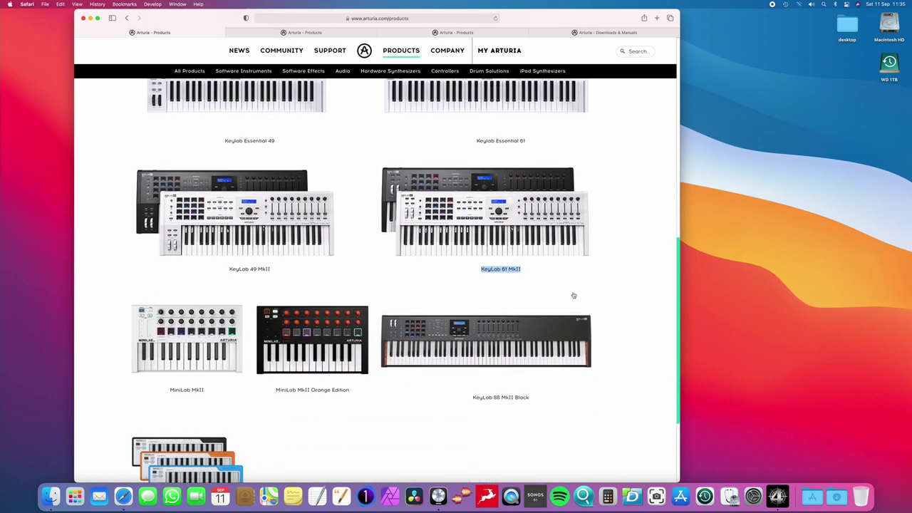
left_click_drag(285, 271, 235, 269)
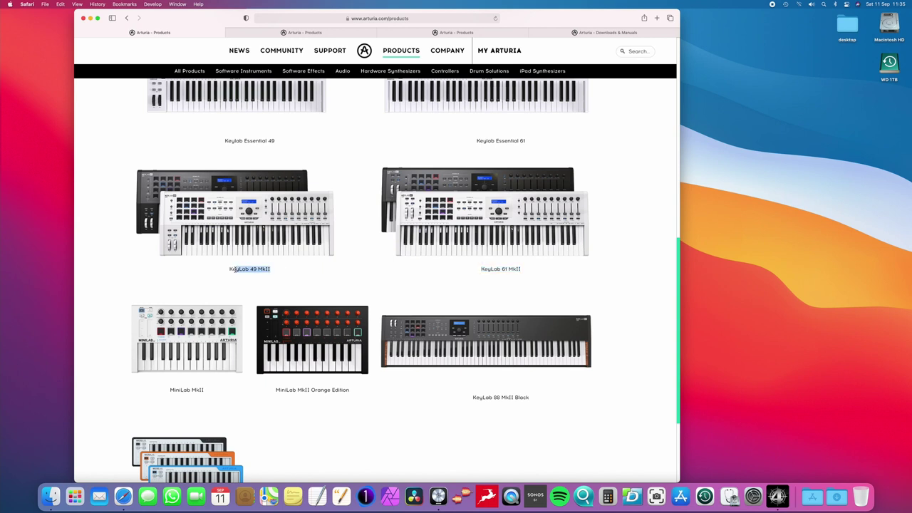
Step: Open the KeyLab 49 MkII page and review its 499,00 € pricing and bundled Analog Lab, Ableton and Piano V
left_click(265, 221)
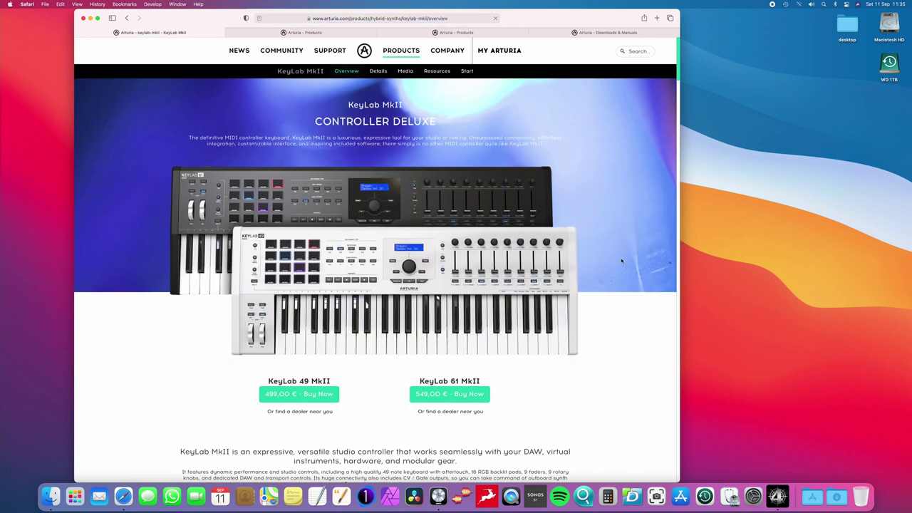
scroll(613, 261, "down", 3)
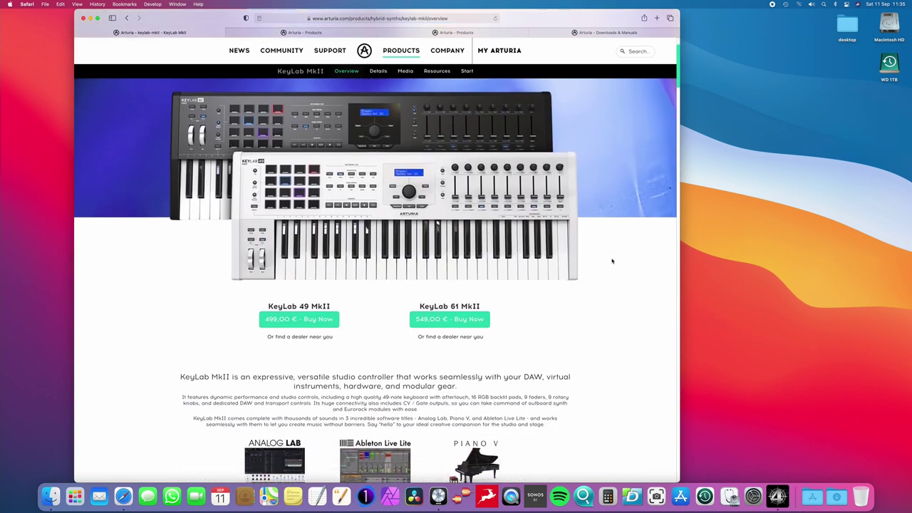
scroll(612, 261, "down", 1)
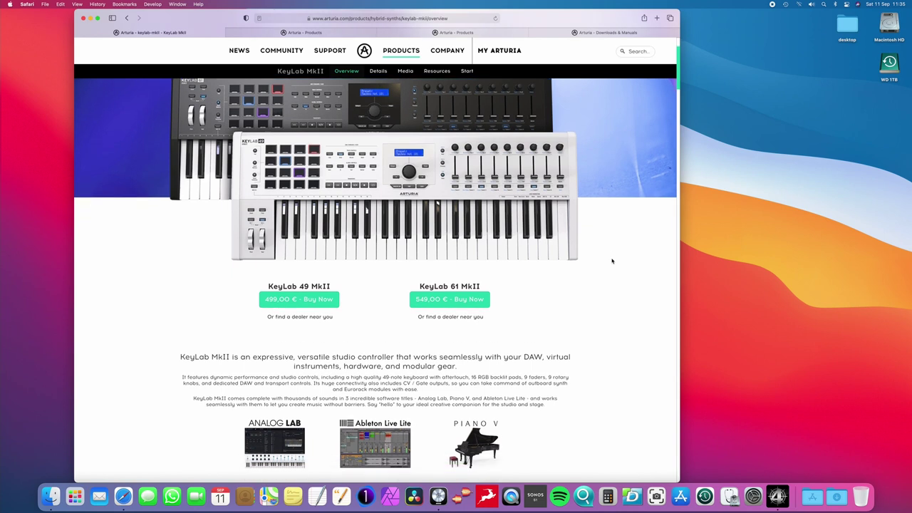
scroll(578, 280, "down", 5)
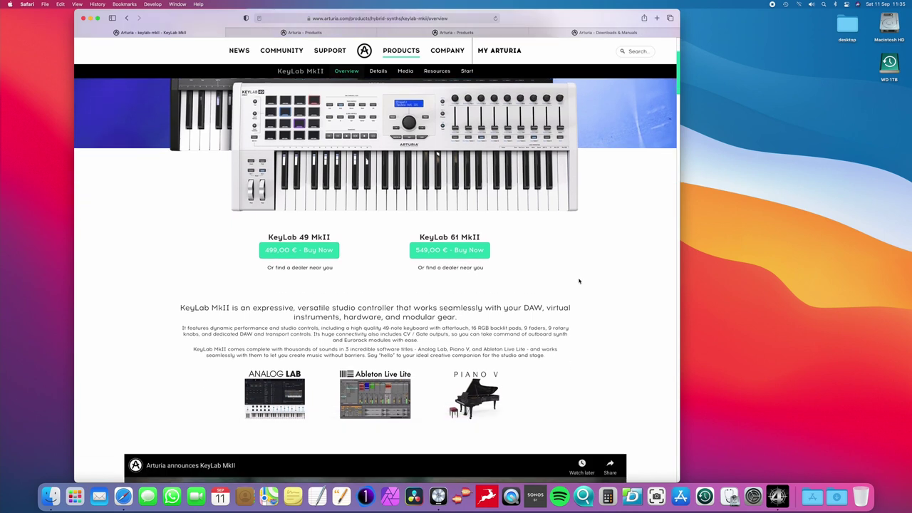
scroll(578, 280, "up", 1)
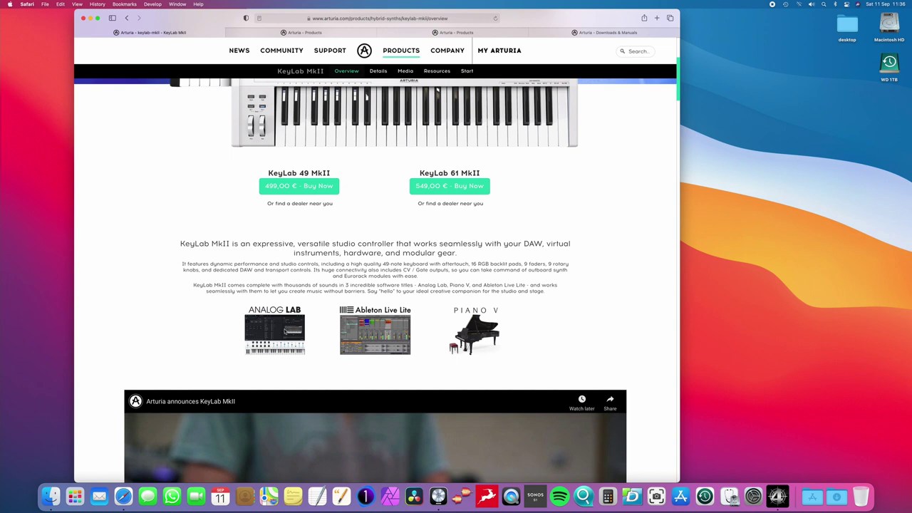
Step: Open the Analog Lab V product page (199€) from the catalogue
left_click(306, 33)
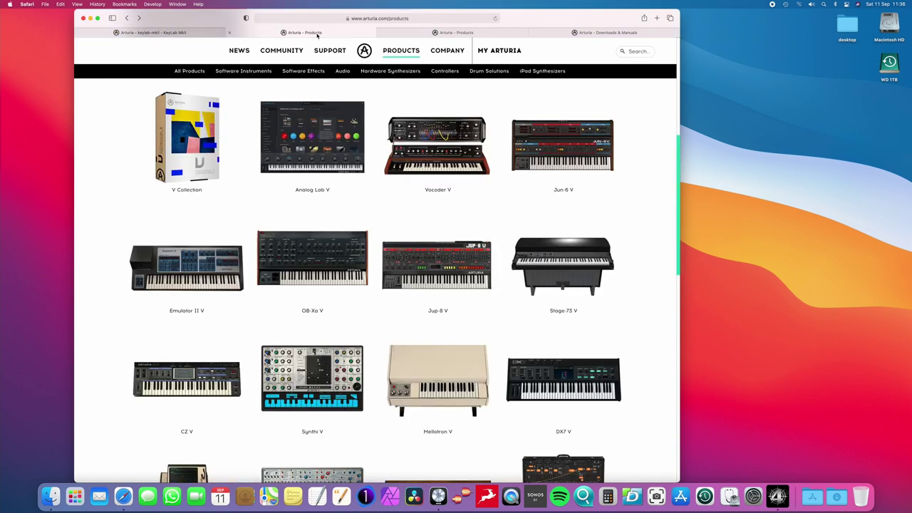
left_click(315, 151)
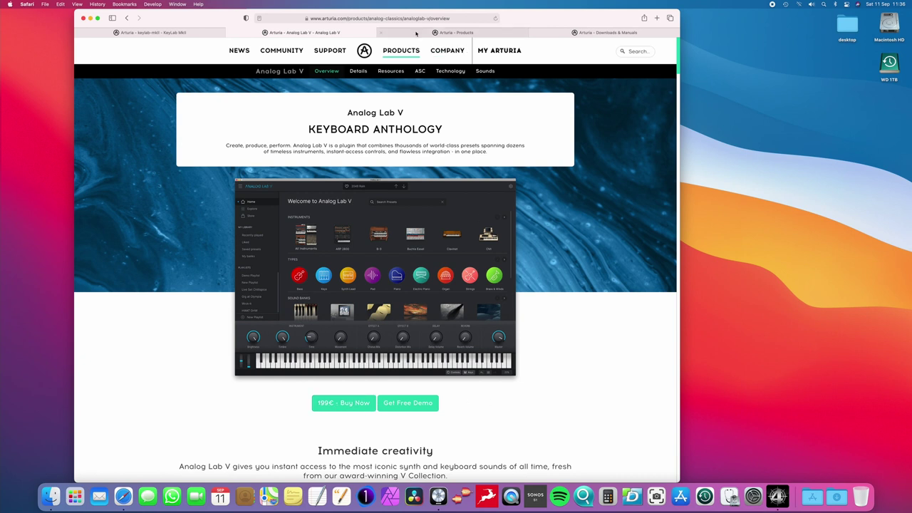
left_click(182, 33)
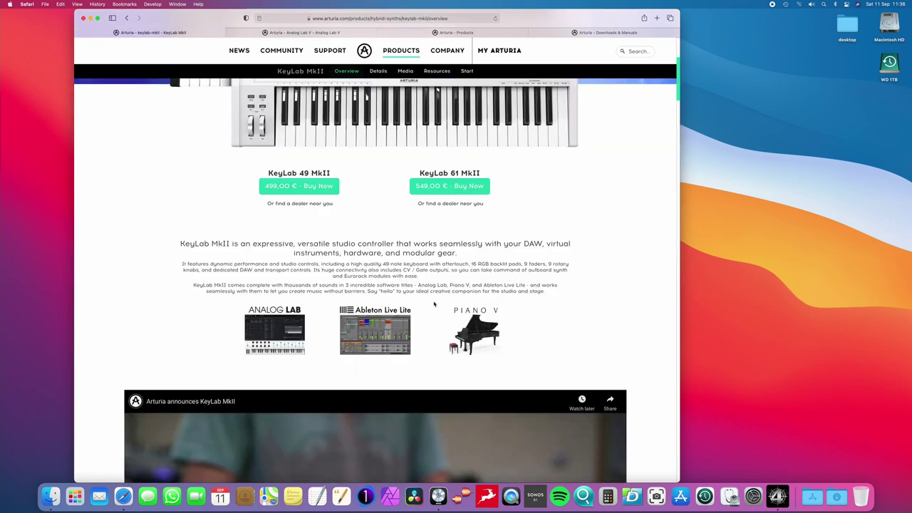
Step: Open the Piano V product page (249€), then revisit the Analog Lab V and KeyLab MkII tabs
left_click(467, 32)
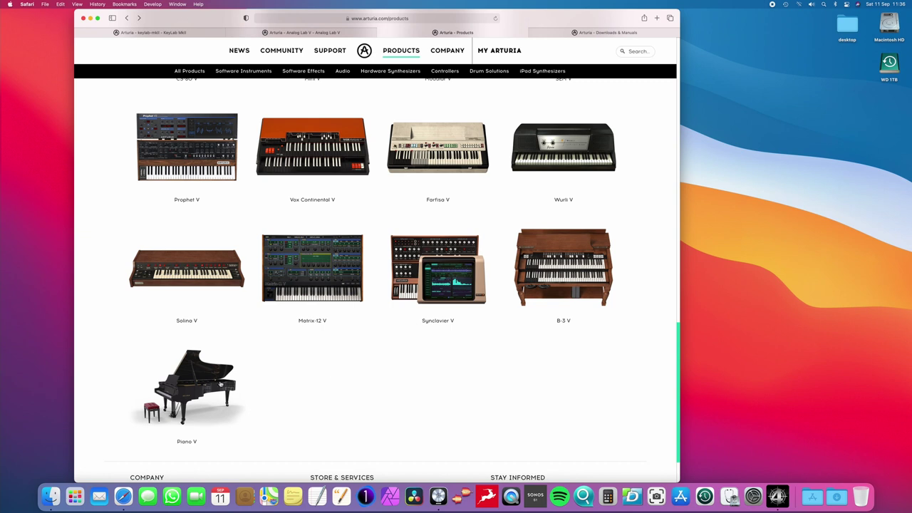
left_click(194, 383)
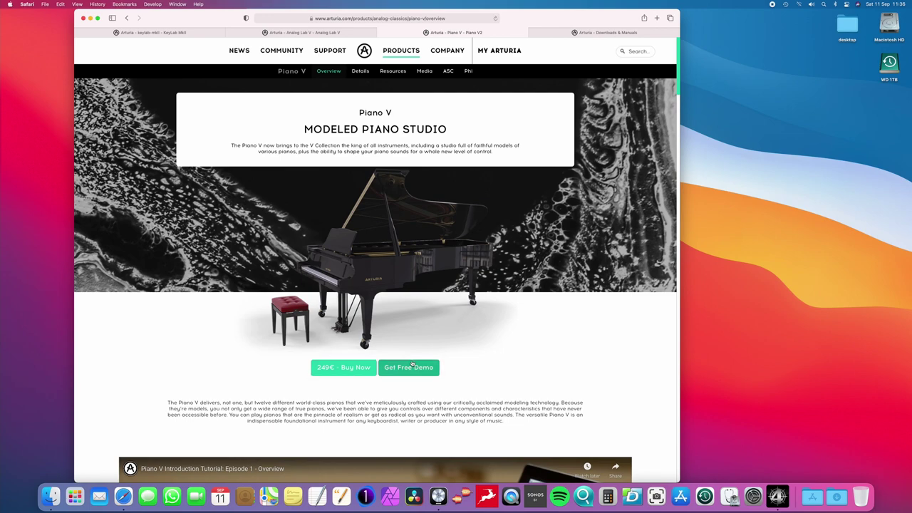
scroll(475, 328, "down", 10)
scroll(475, 328, "up", 10)
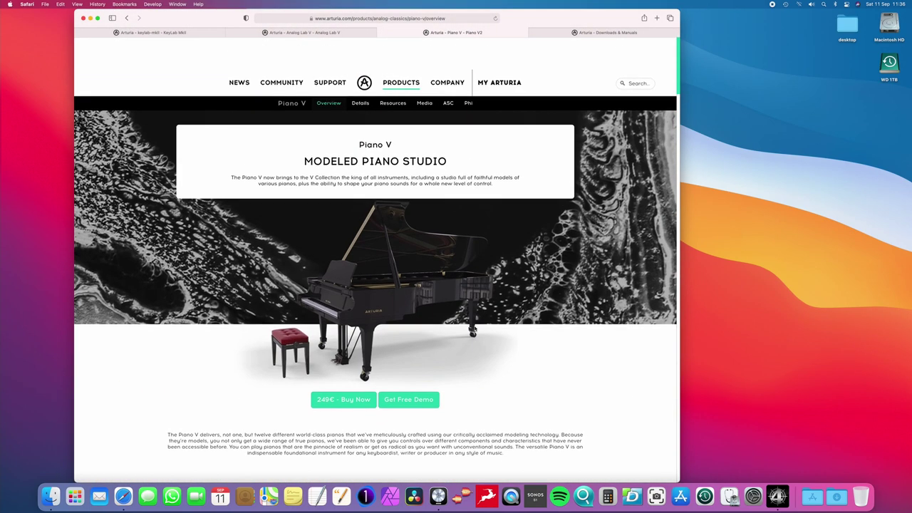
left_click(344, 33)
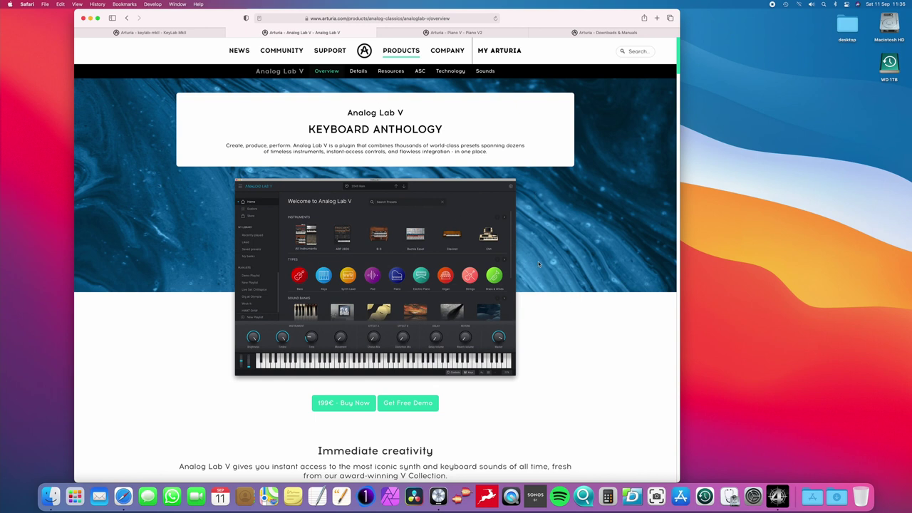
left_click(150, 32)
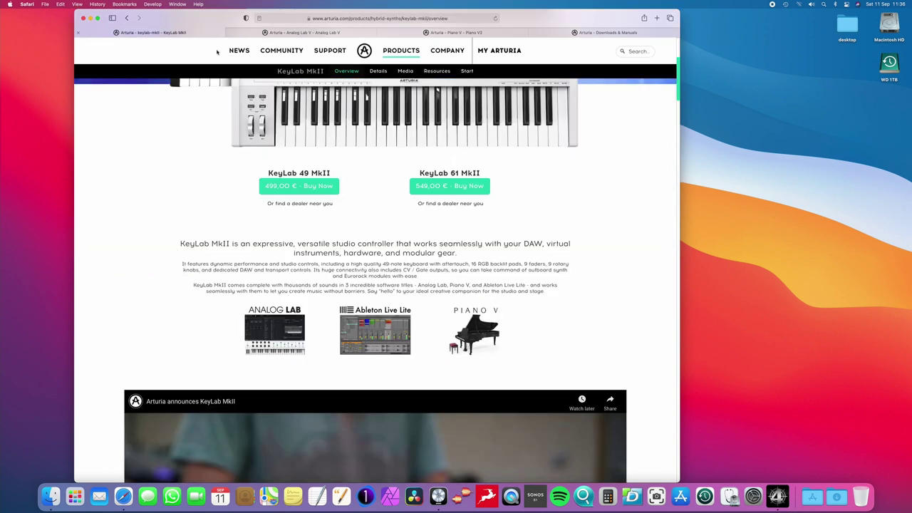
scroll(558, 225, "up", 5)
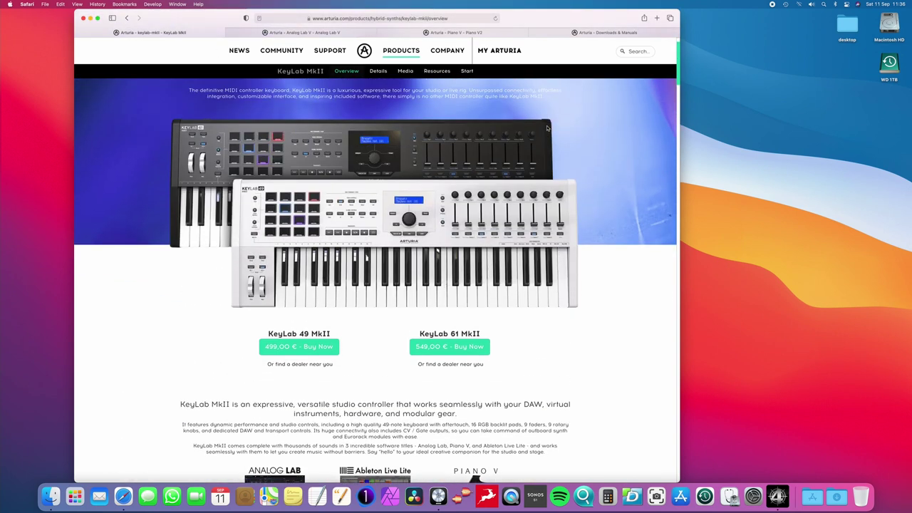
Step: View the Downloads & manuals page listing Arturia Software Center
left_click(560, 33)
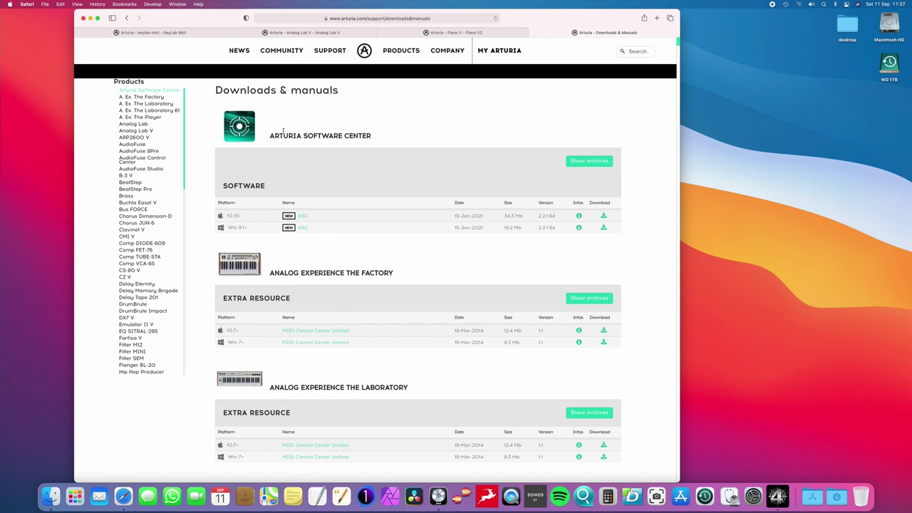
left_click_drag(269, 135, 373, 138)
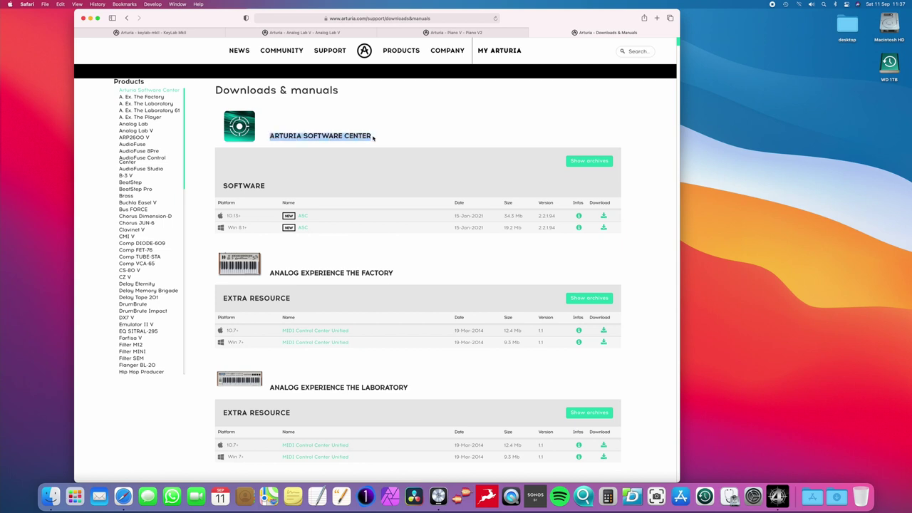
left_click(461, 87)
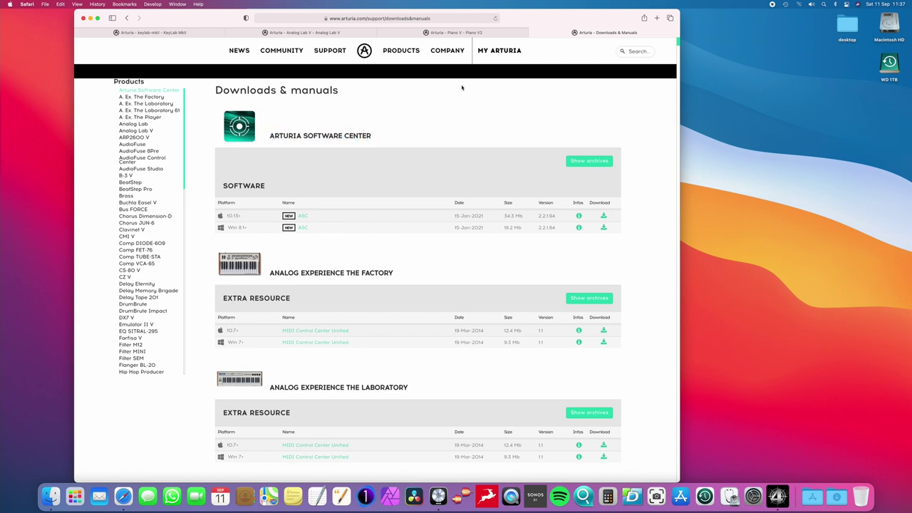
Step: Launch Arturia Software Center from the Applications stack's Arturia folder
left_click(814, 493)
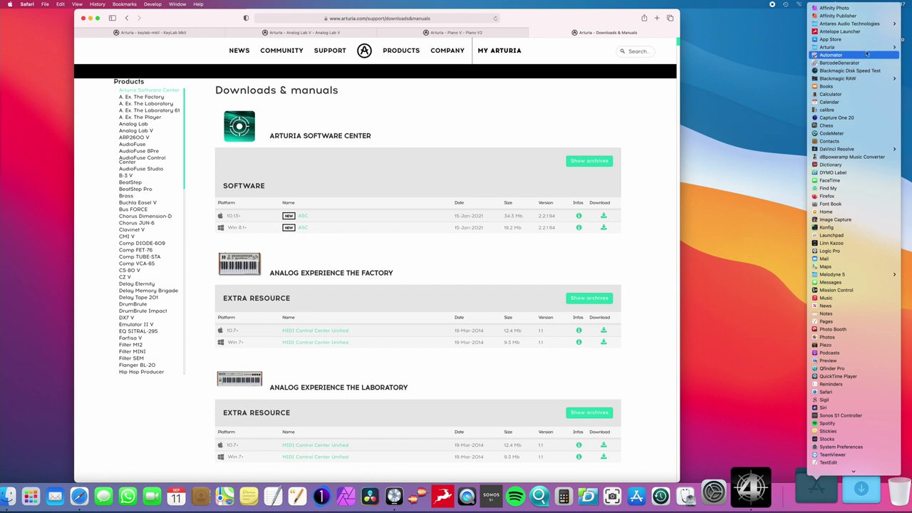
mouse_move(853, 47)
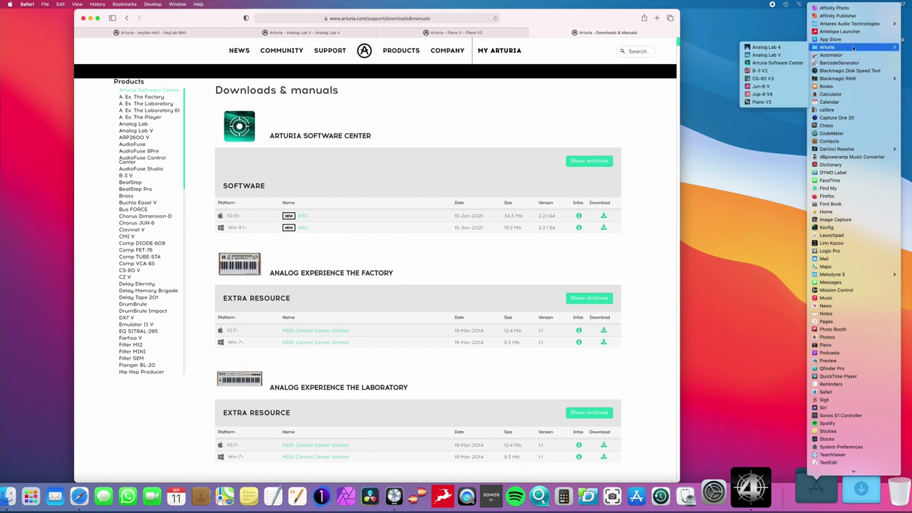
left_click(779, 63)
Step: Move the Software Center window right and confirm My Updates shows no available updates
left_click_drag(355, 138, 551, 109)
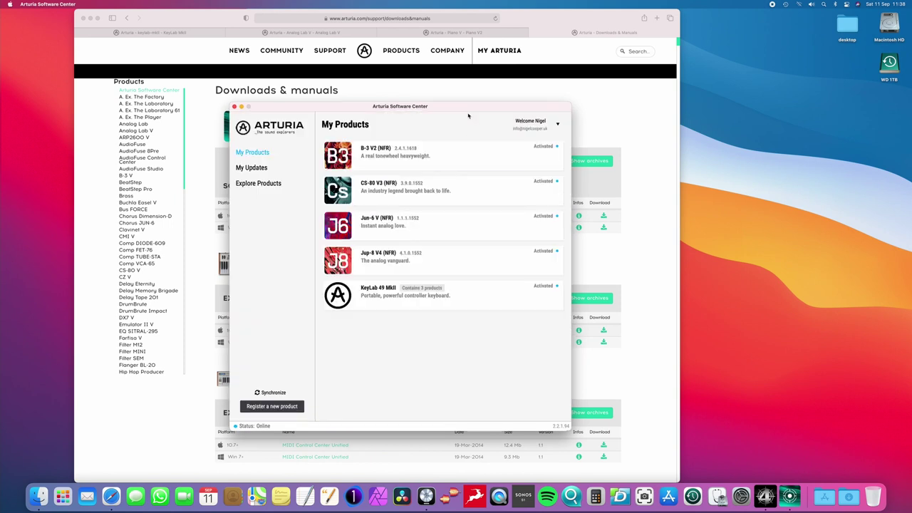
left_click_drag(469, 107, 475, 107)
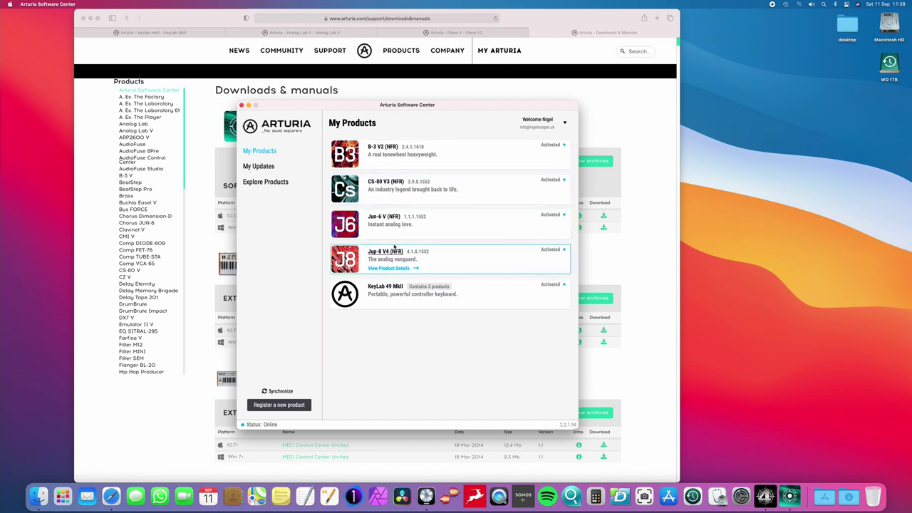
left_click(261, 167)
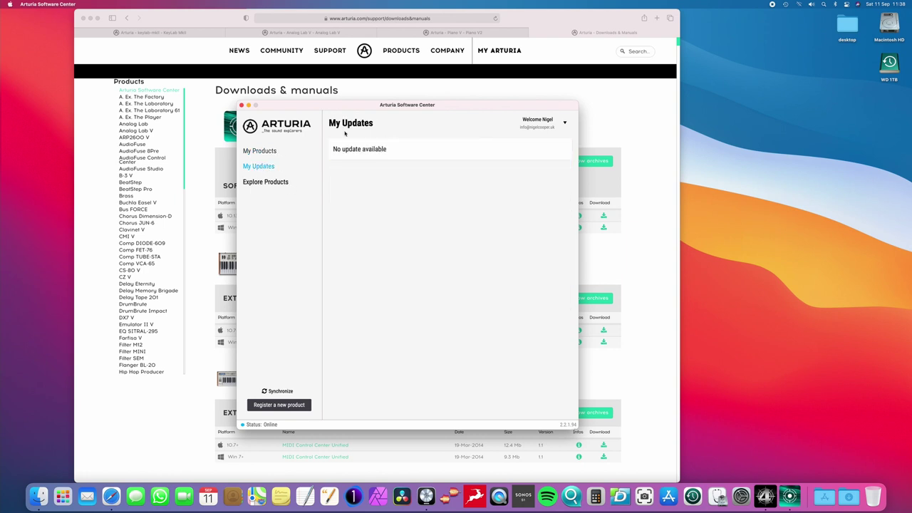
left_click(258, 151)
Step: Quit Arturia Software Center and clear Safari away, leaving the empty desktop
key("super+q")
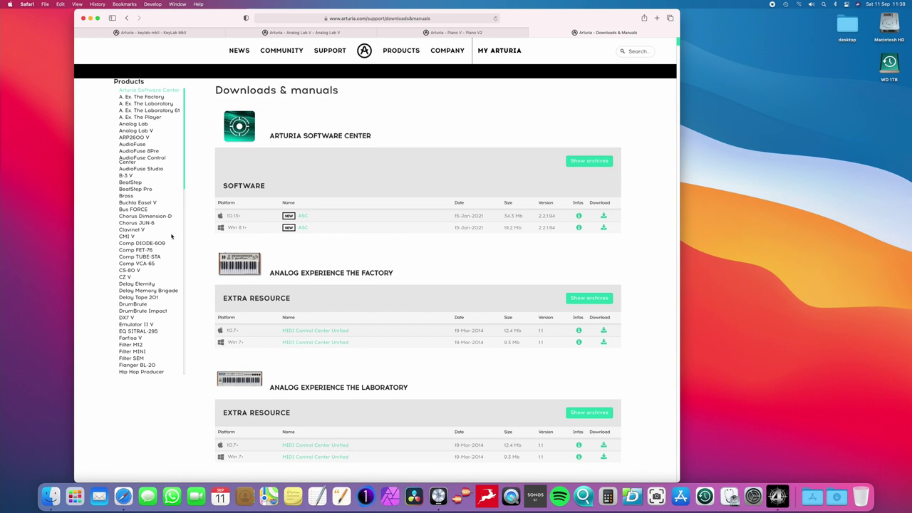
scroll(182, 183, "down", 10)
scroll(182, 182, "up", 12)
key("super+h")
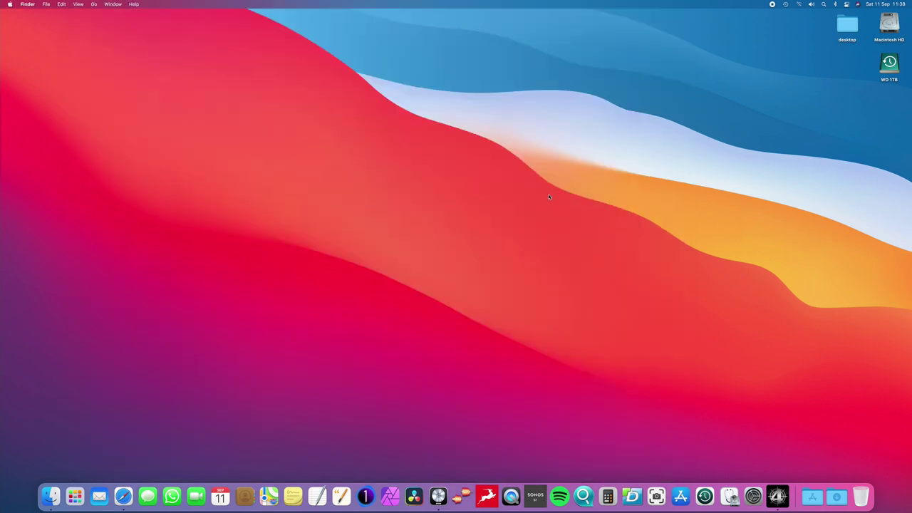
Step: Launch Analog Lab V from the Applications stack's Arturia folder and raise its window slightly
left_click(816, 492)
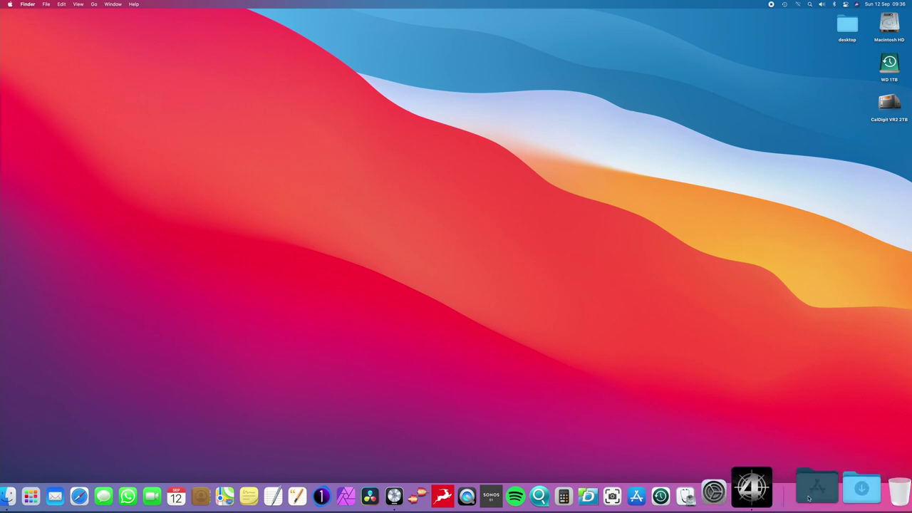
scroll(838, 176, "up", 5)
mouse_move(837, 47)
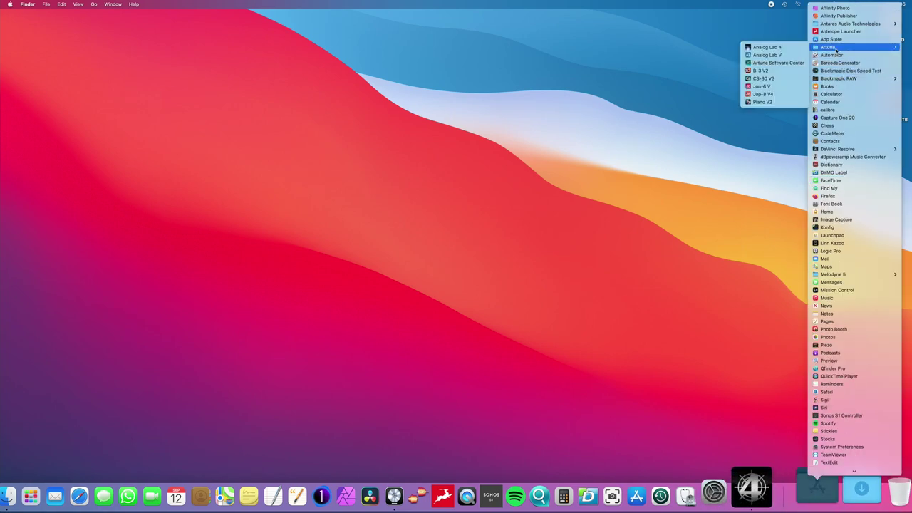
left_click(788, 56)
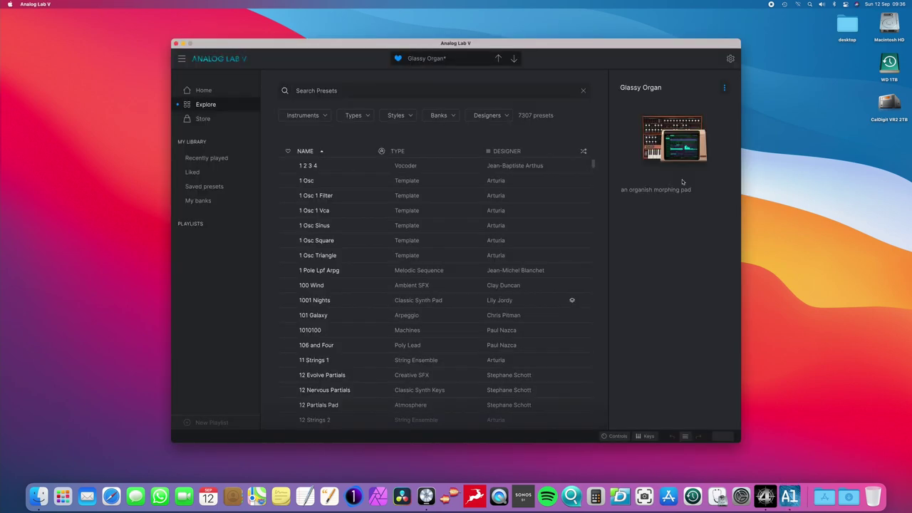
left_click_drag(627, 44, 632, 26)
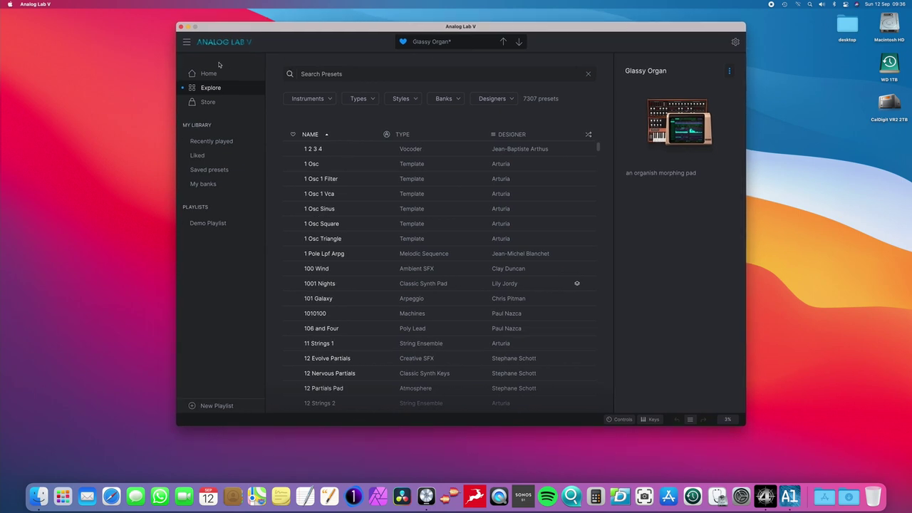
Step: Go to the Welcome home page and resize the Analog Lab window to 120%
left_click(209, 73)
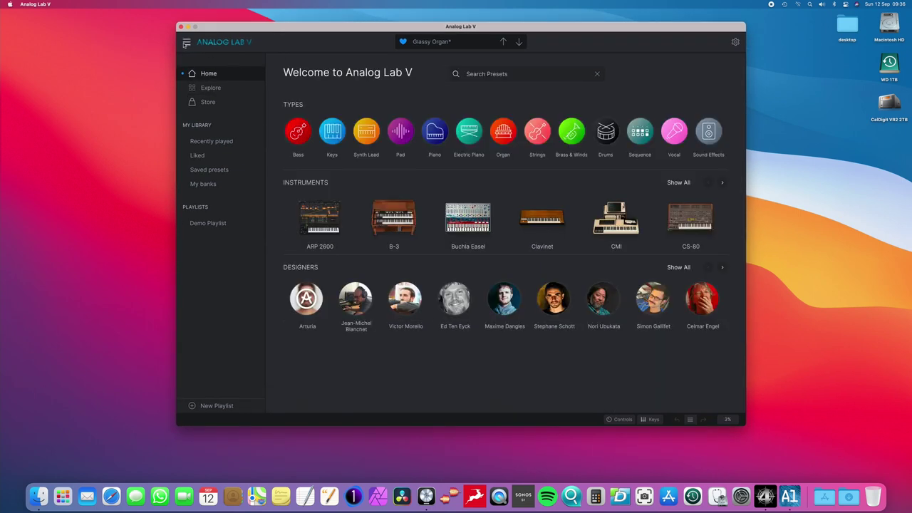
left_click(186, 42)
mouse_move(196, 109)
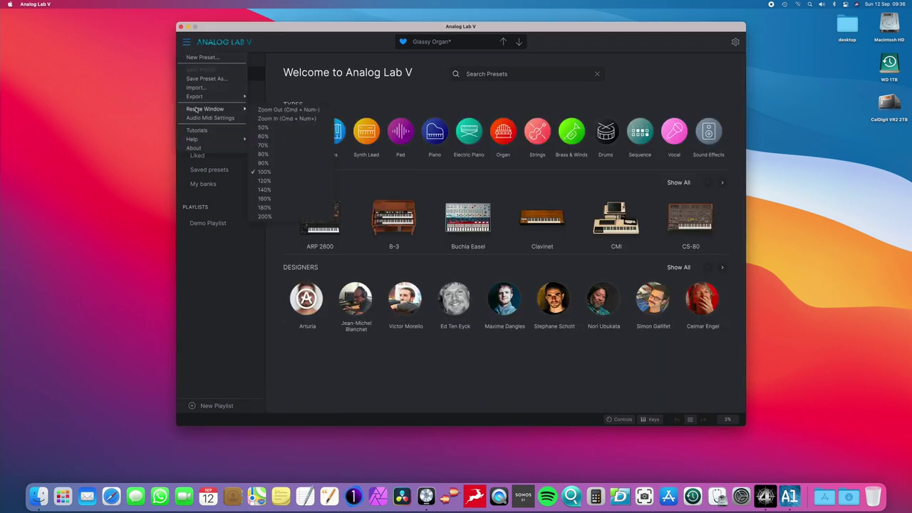
left_click(265, 181)
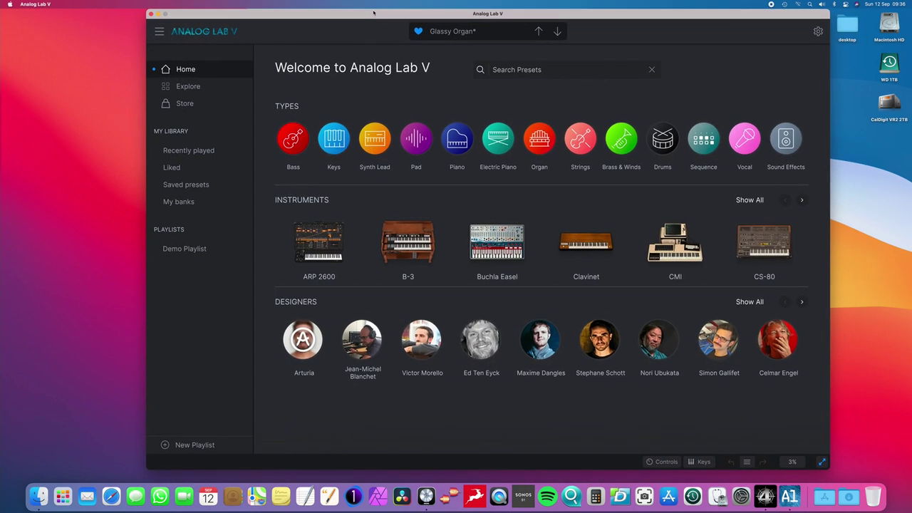
left_click(159, 31)
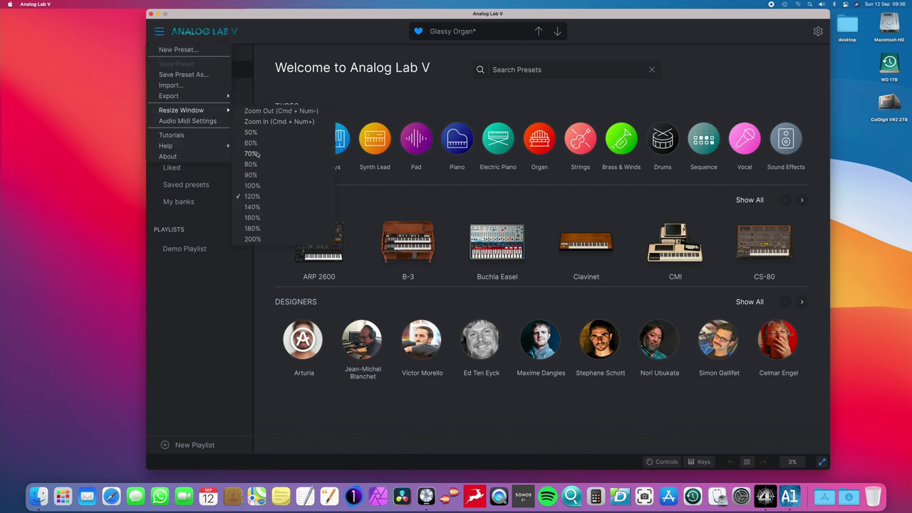
left_click(374, 29)
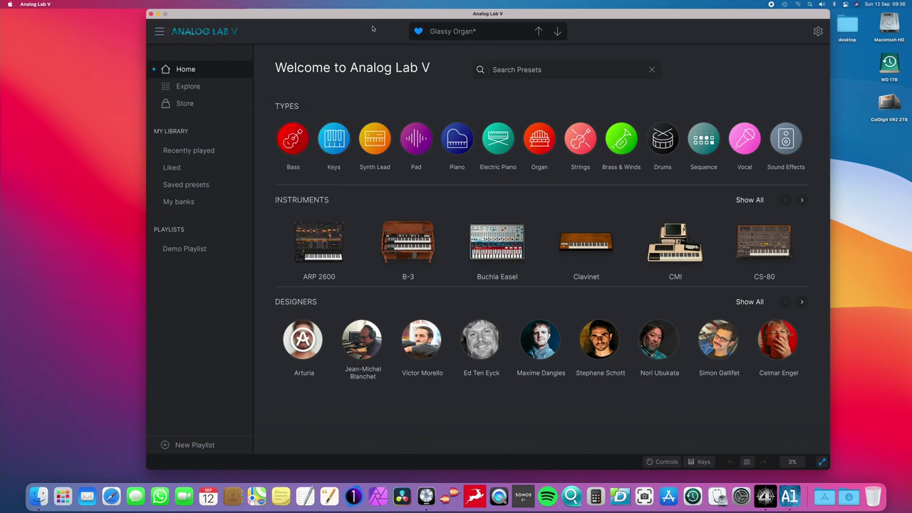
left_click_drag(357, 17, 356, 9)
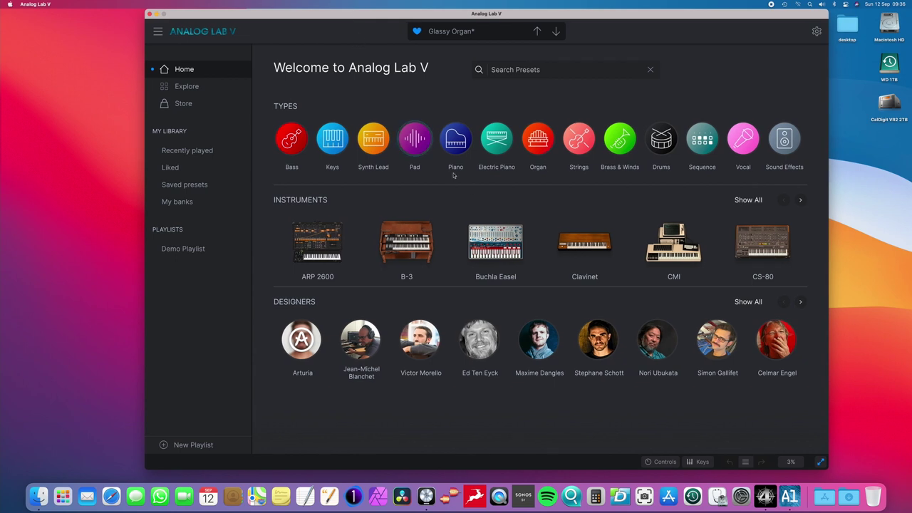
Step: Show all instruments in the Instruments section and play the B-3 audio demo
left_click(748, 201)
scroll(783, 206, "down", 1)
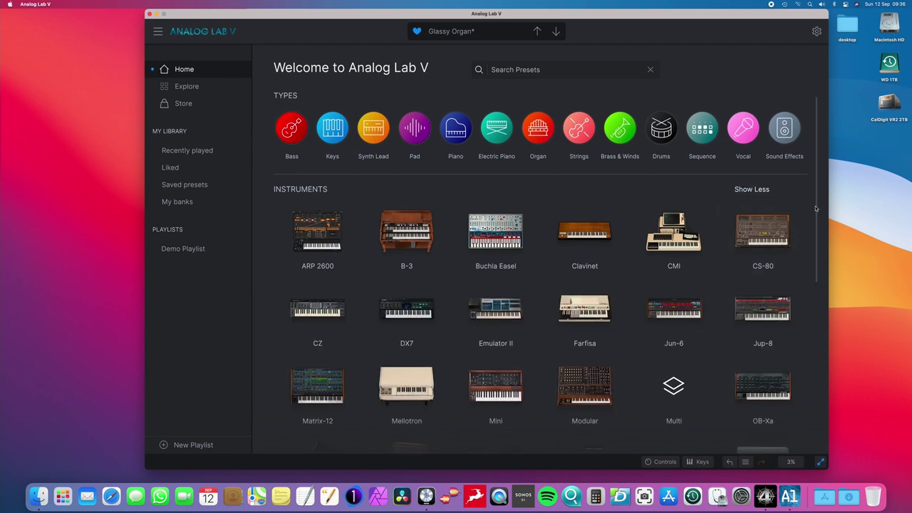
left_click_drag(817, 208, 818, 254)
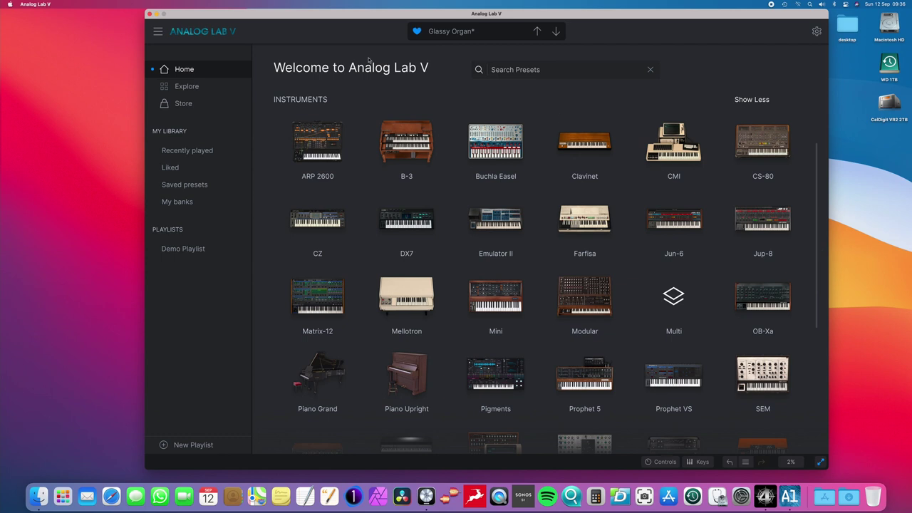
mouse_move(369, 124)
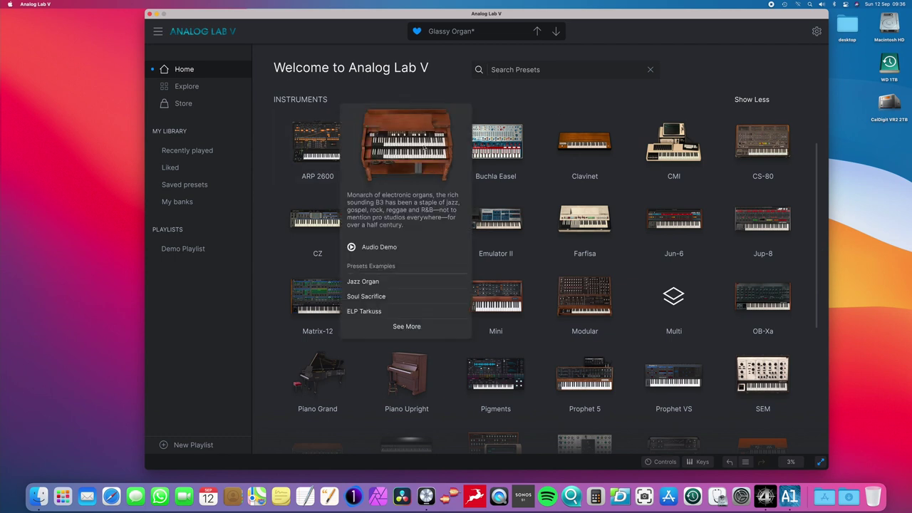
mouse_move(399, 128)
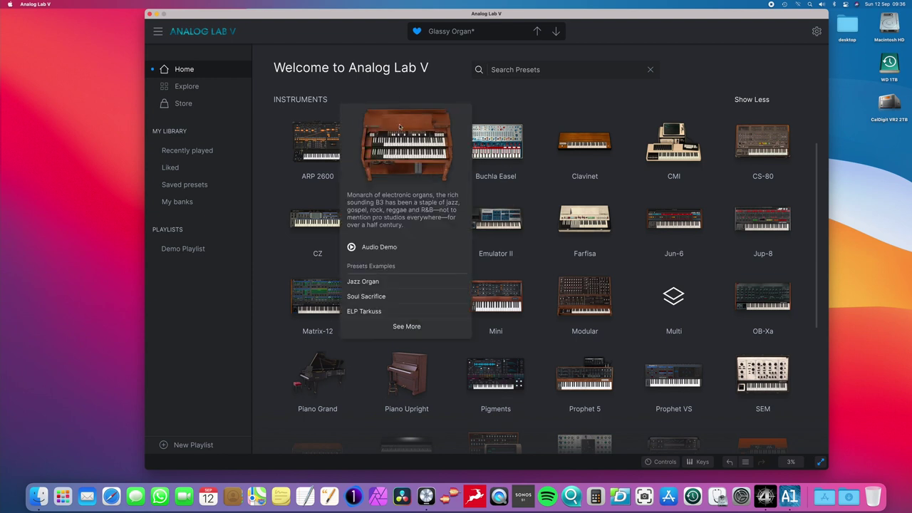
left_click(351, 247)
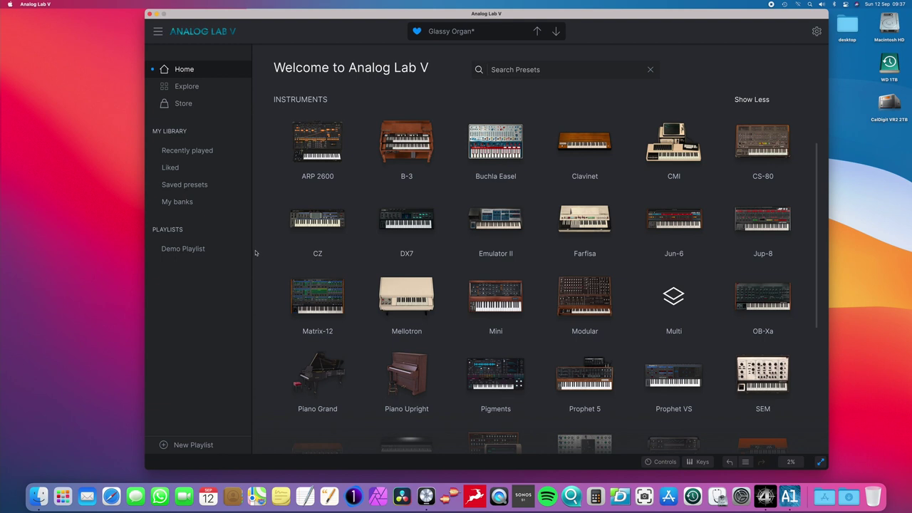
Step: Play the CS-80 audio demo from its instrument tile
mouse_move(764, 161)
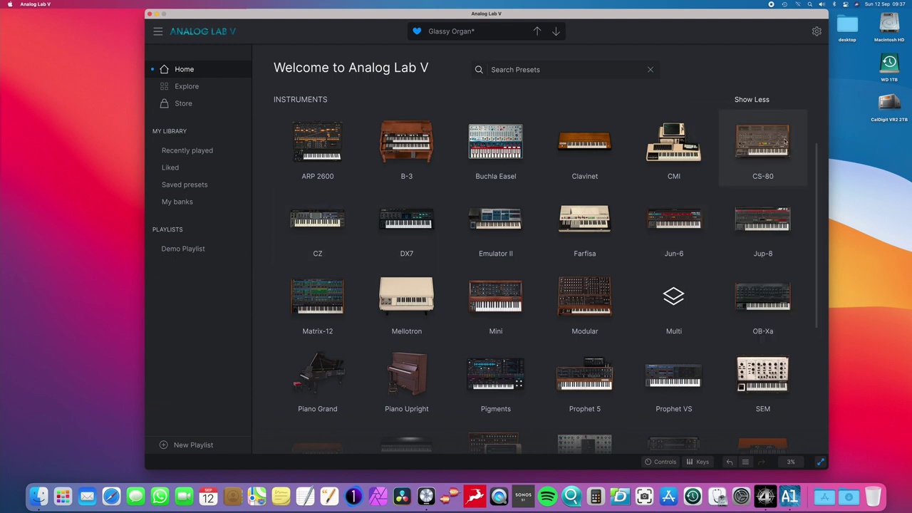
left_click(702, 248)
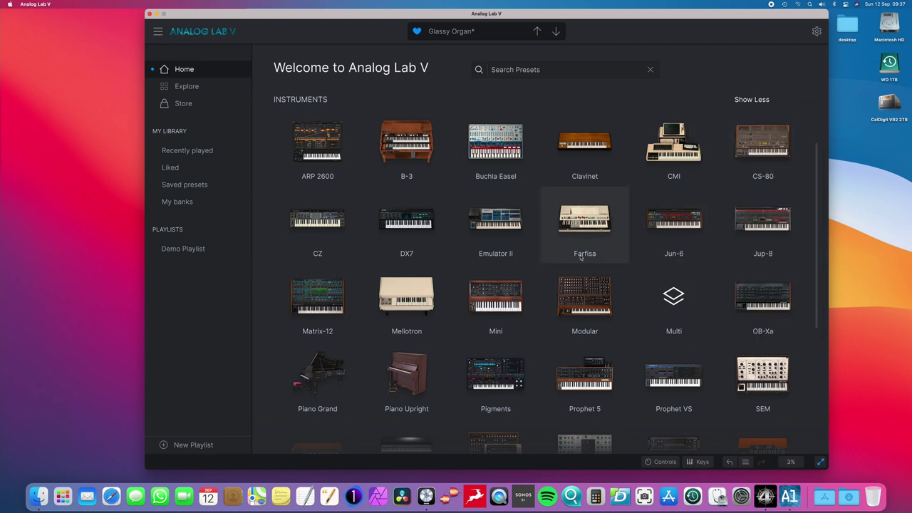
mouse_move(758, 252)
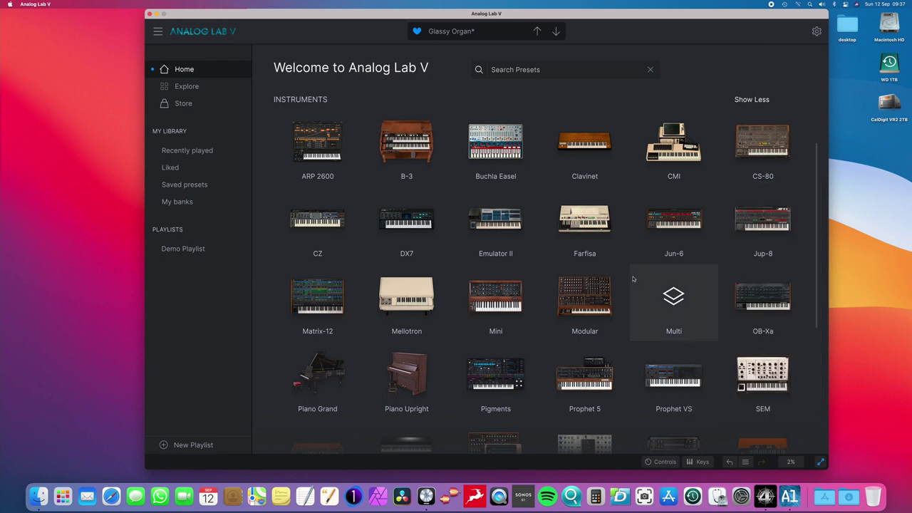
Step: Scroll the instrument grid and play the Prophet 5 audio demo
scroll(630, 213, "down", 2)
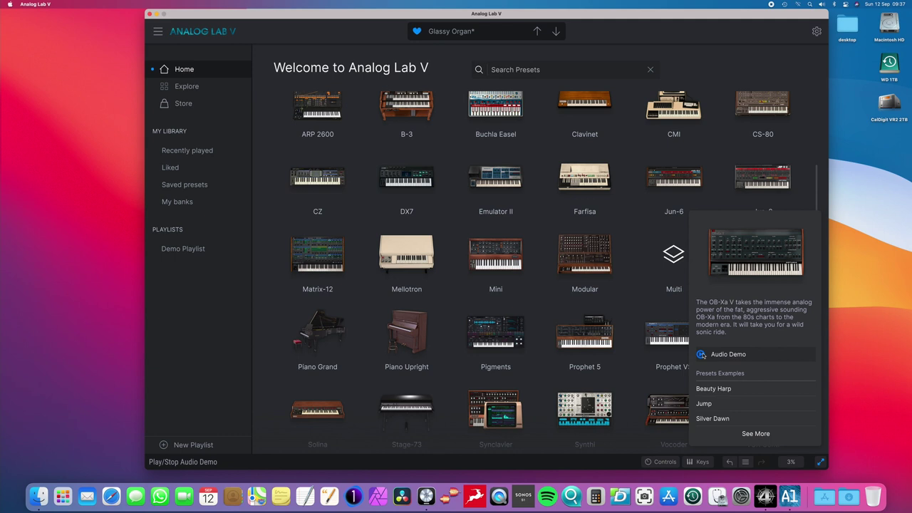
mouse_move(598, 349)
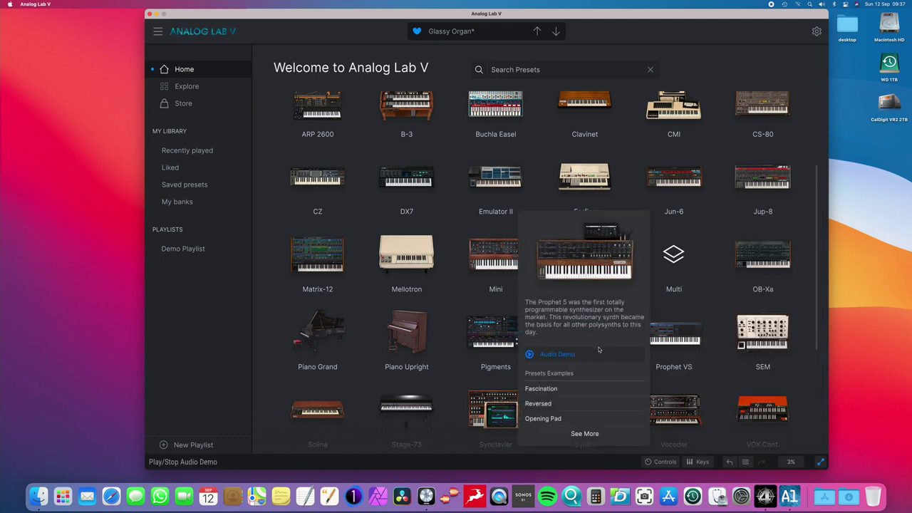
left_click(530, 356)
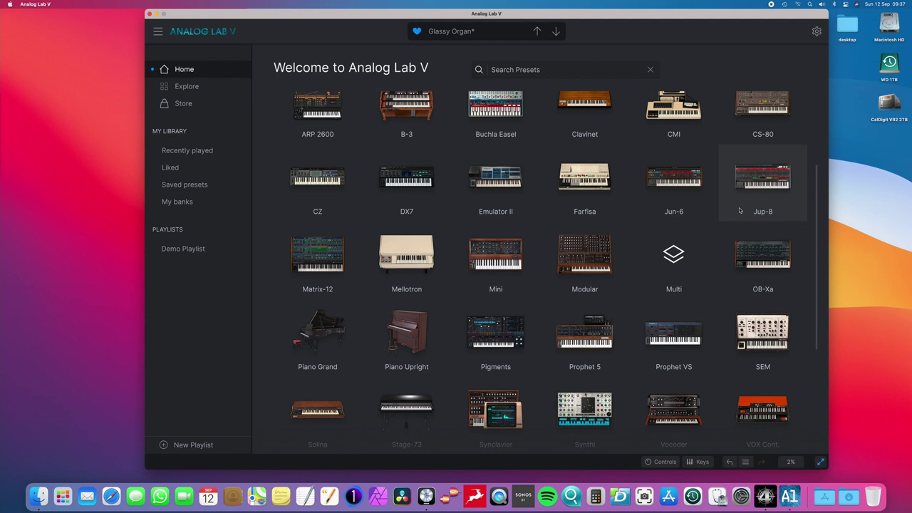
scroll(786, 212, "down", 2)
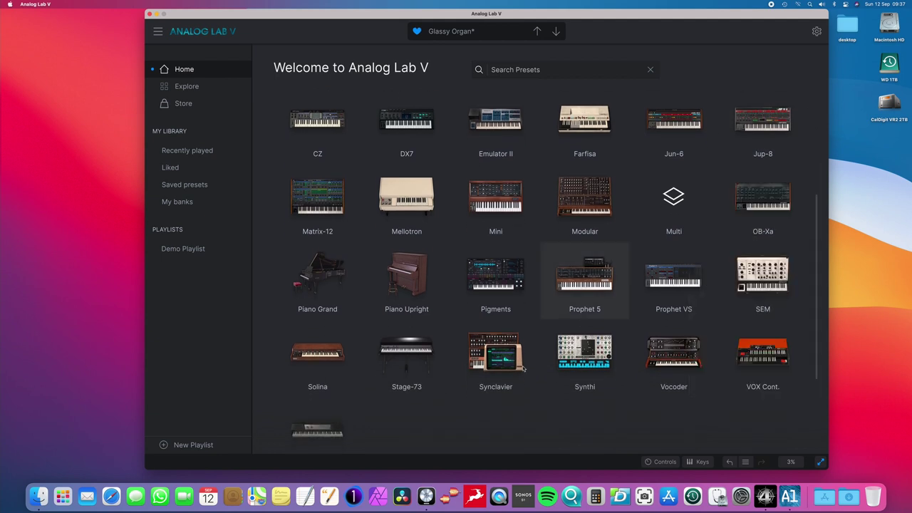
scroll(537, 418, "up", 3)
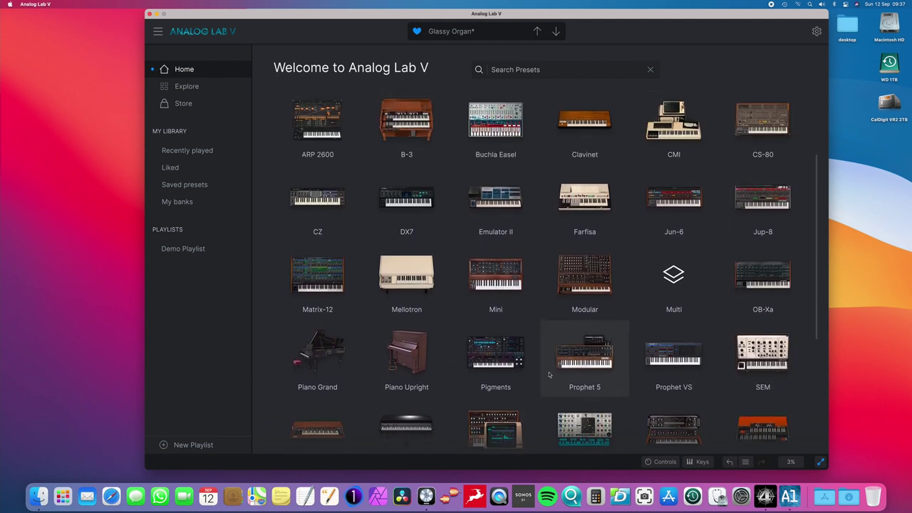
Step: Read the CS-80, Jup-8 and OB-Xa info cards in the instrument grid
mouse_move(548, 372)
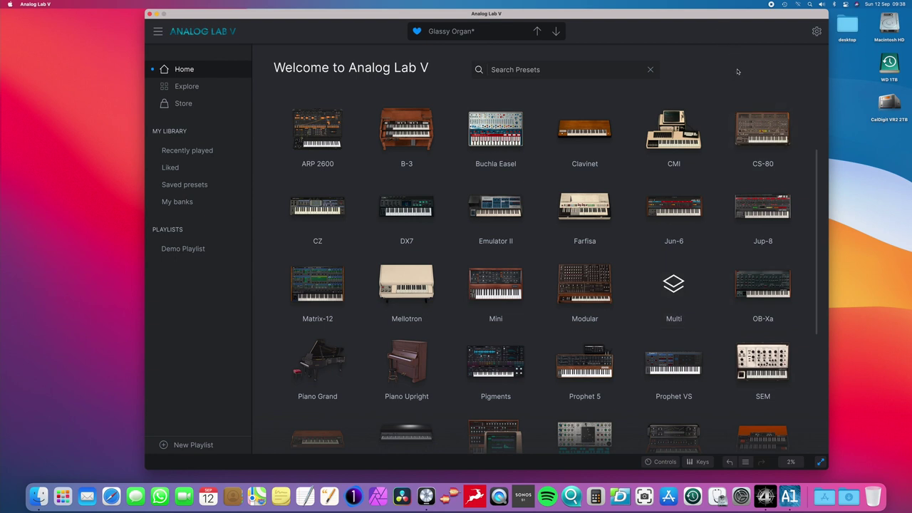
mouse_move(758, 119)
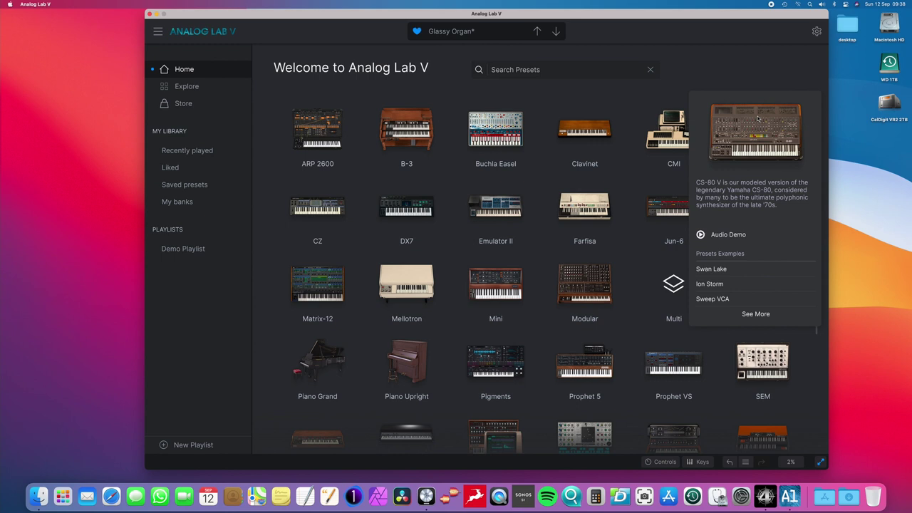
mouse_move(760, 214)
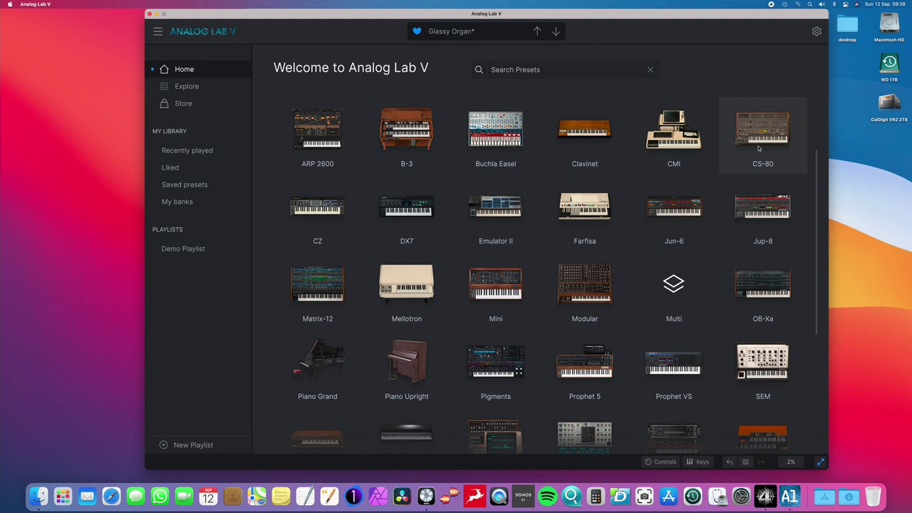
mouse_move(759, 148)
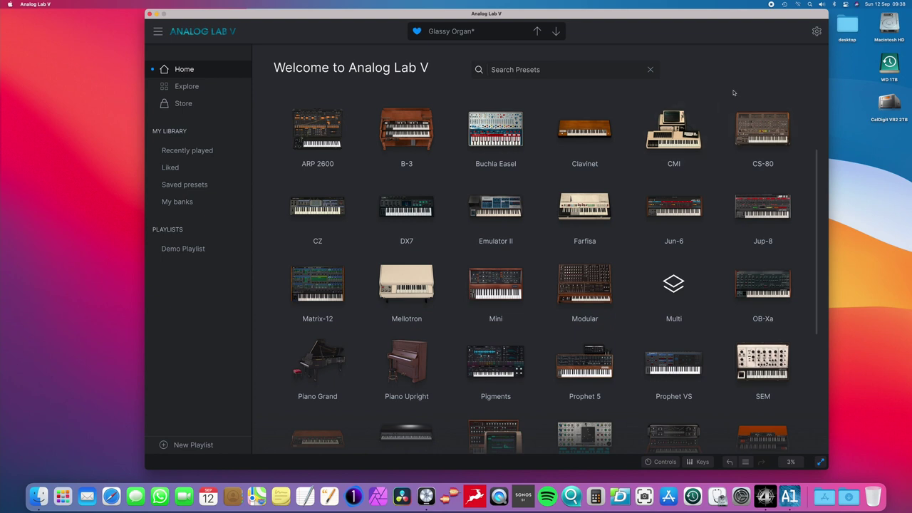
Step: Launch the standalone Jup-8 V synth from the Arturia applications stack
mouse_move(760, 288)
mouse_move(800, 234)
left_click(823, 500)
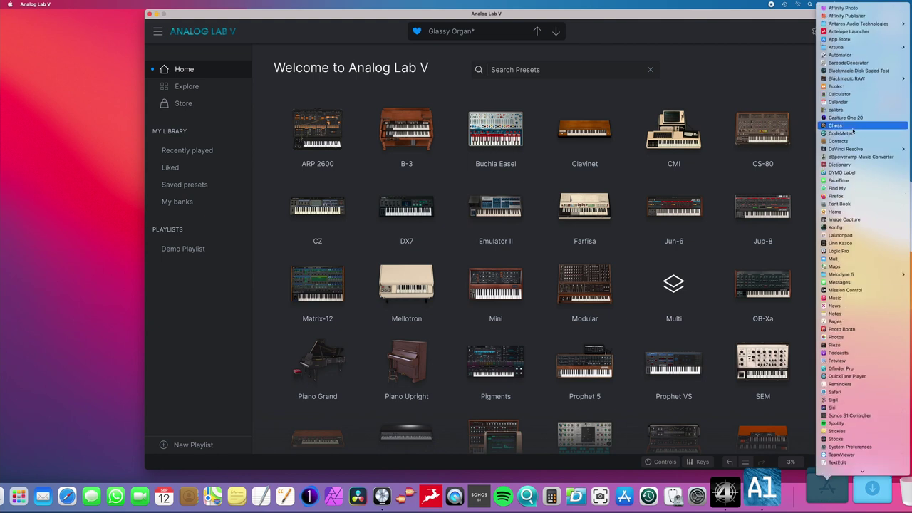
mouse_move(854, 47)
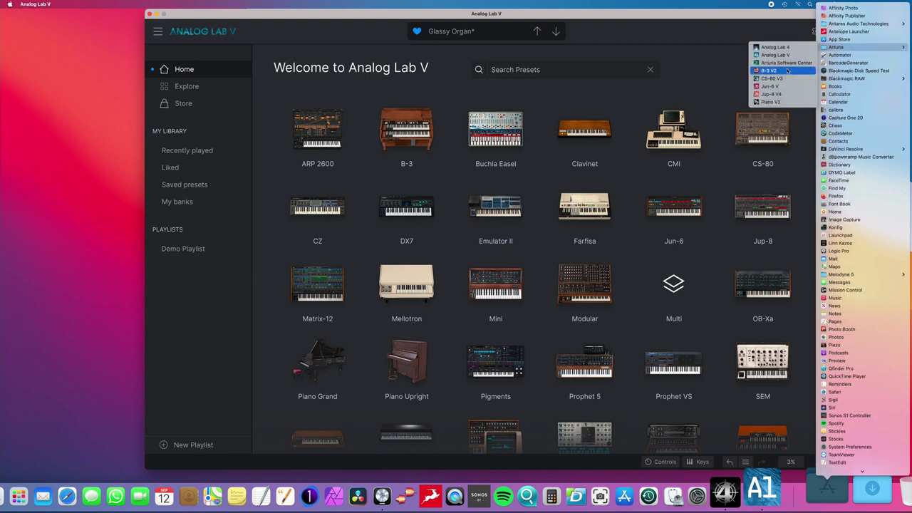
left_click(775, 94)
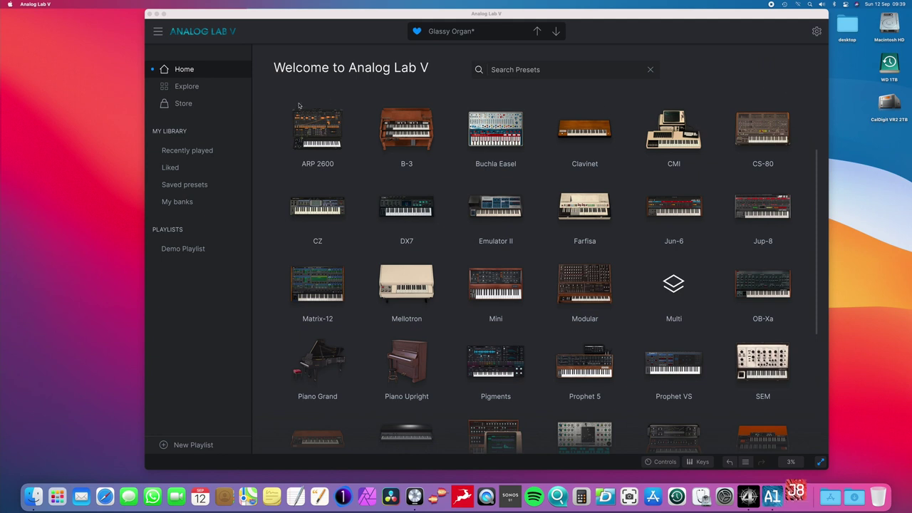
Step: Hide Analog Lab V, move the Jup-8 V window up-left, and bring up its Resize Window choices
left_click(250, 16)
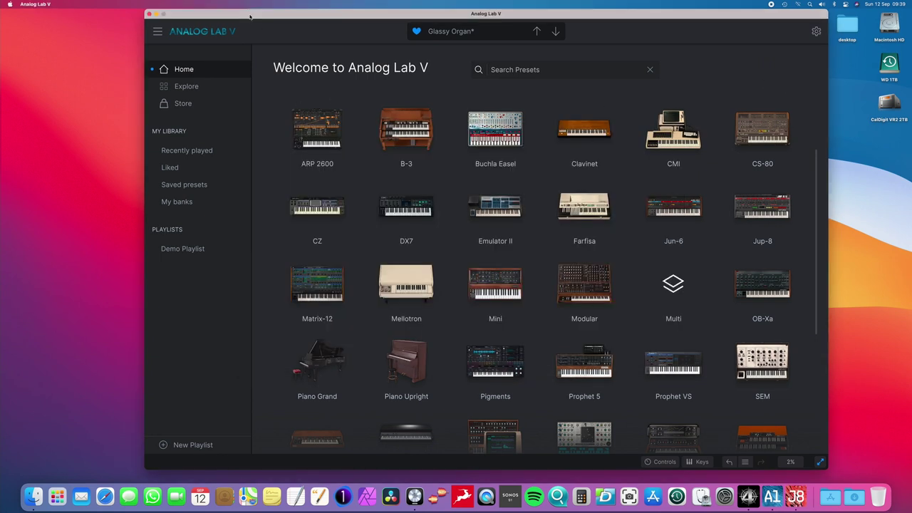
key("super+h")
left_click_drag(330, 128, 297, 50)
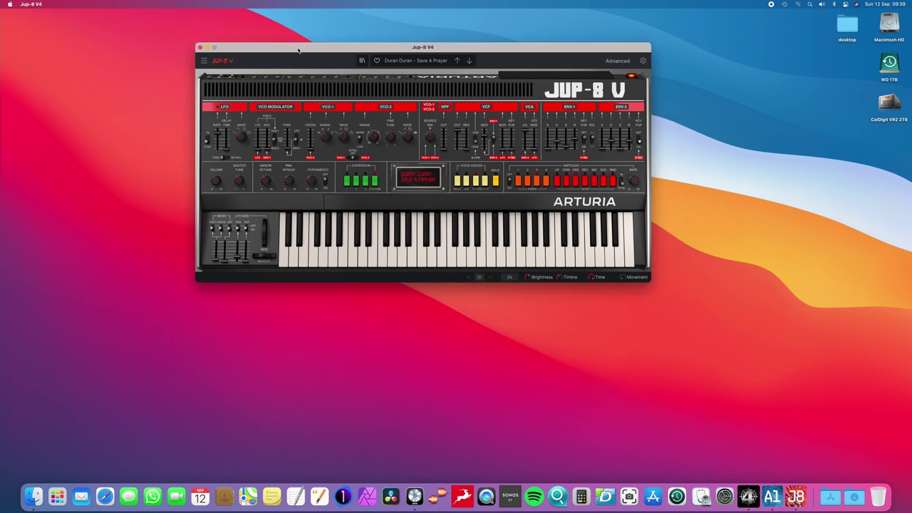
left_click(204, 62)
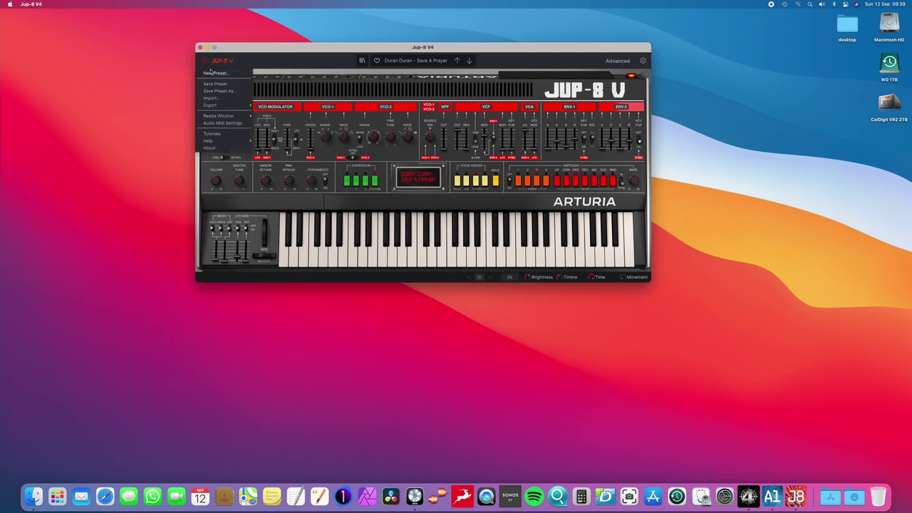
Step: Enlarge the Jup-8 V window to 120% and move it left
mouse_move(221, 115)
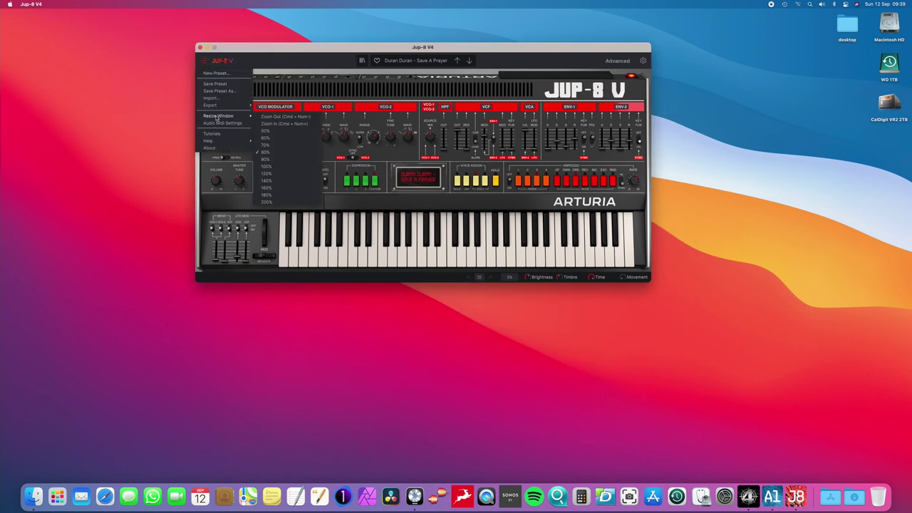
left_click(275, 175)
left_click_drag(412, 51, 322, 51)
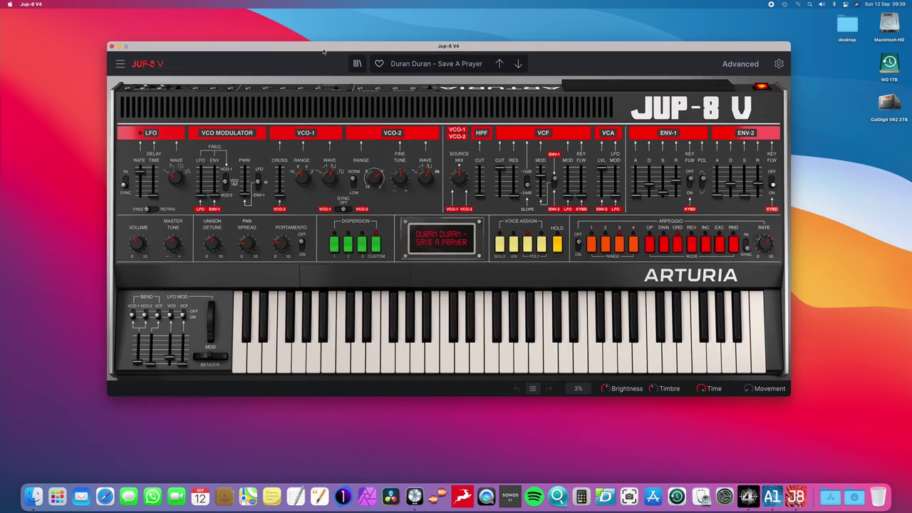
Step: Toggle the Advanced panel on and off, then change the VCO-1 range on Save A Prayer
left_click(739, 63)
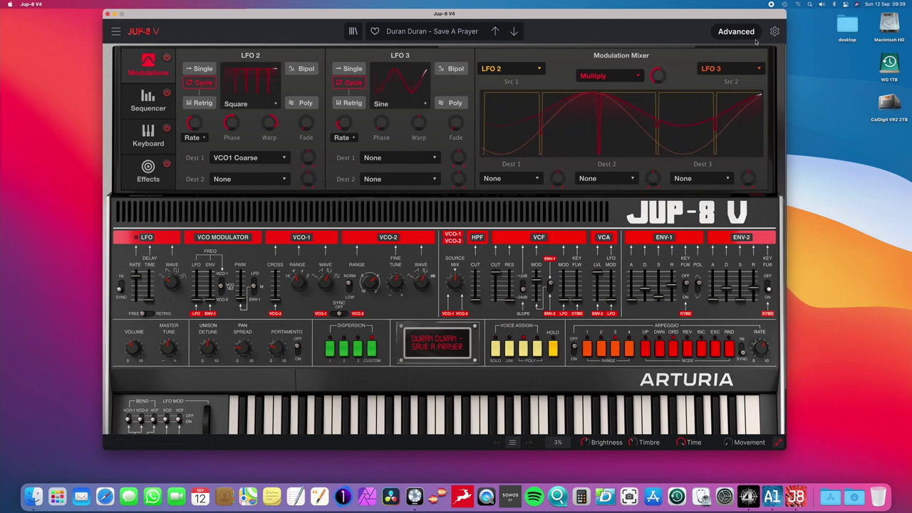
left_click(741, 33)
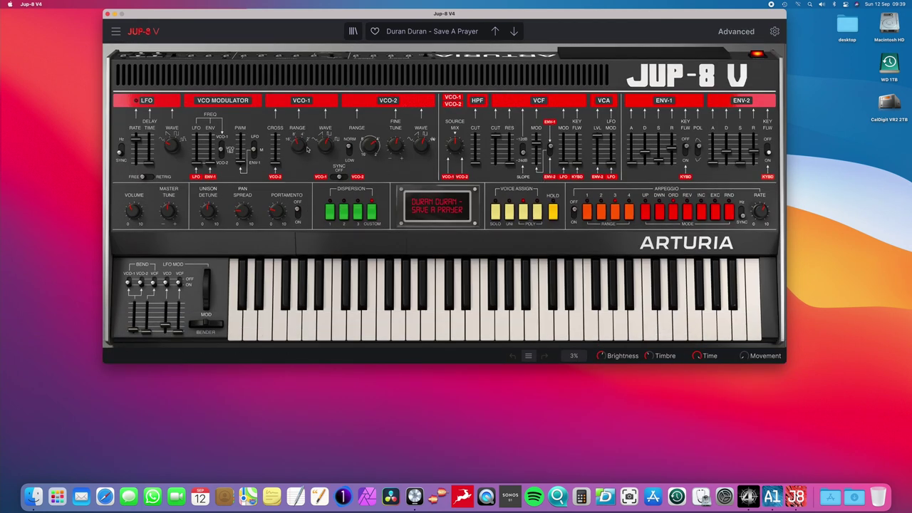
left_click(305, 147)
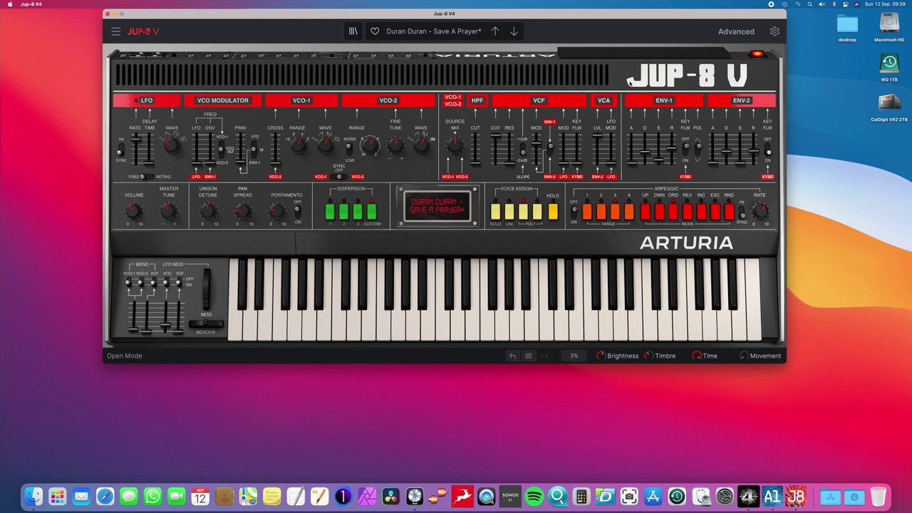
Step: Nudge the Jup-8 V window into place, then quit the synth with Cmd+Q
left_click_drag(564, 19, 575, 41)
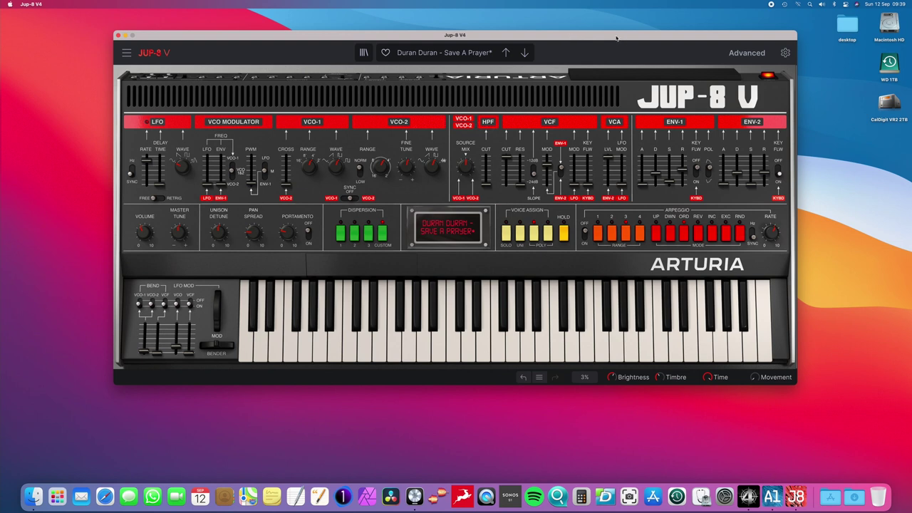
left_click_drag(617, 39, 609, 42)
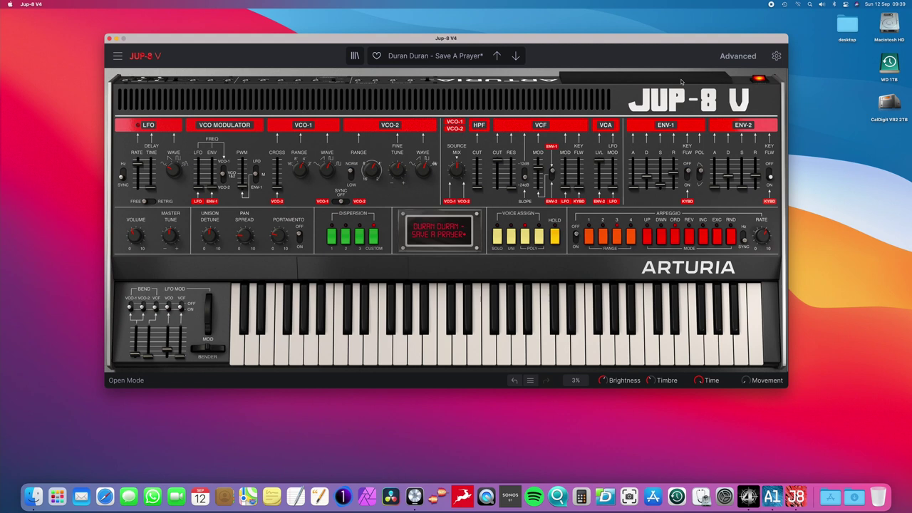
left_click_drag(667, 41, 668, 51)
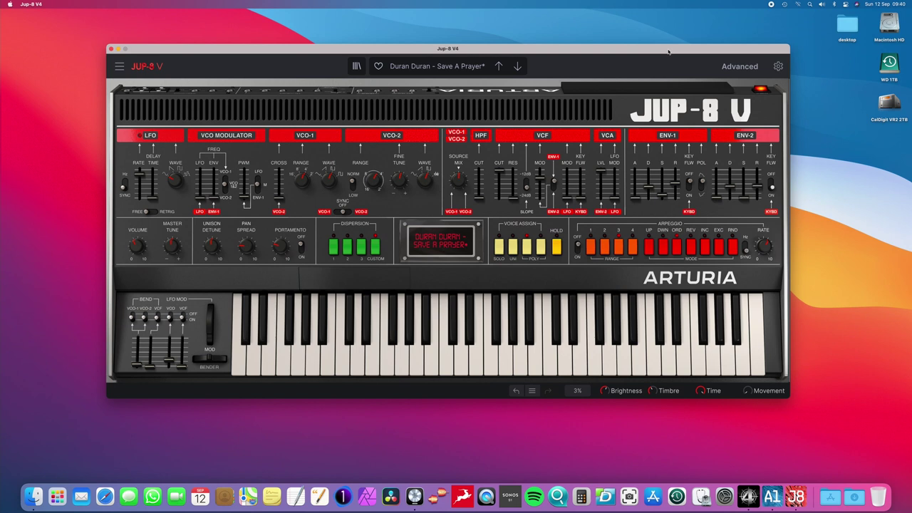
left_click_drag(667, 50, 670, 55)
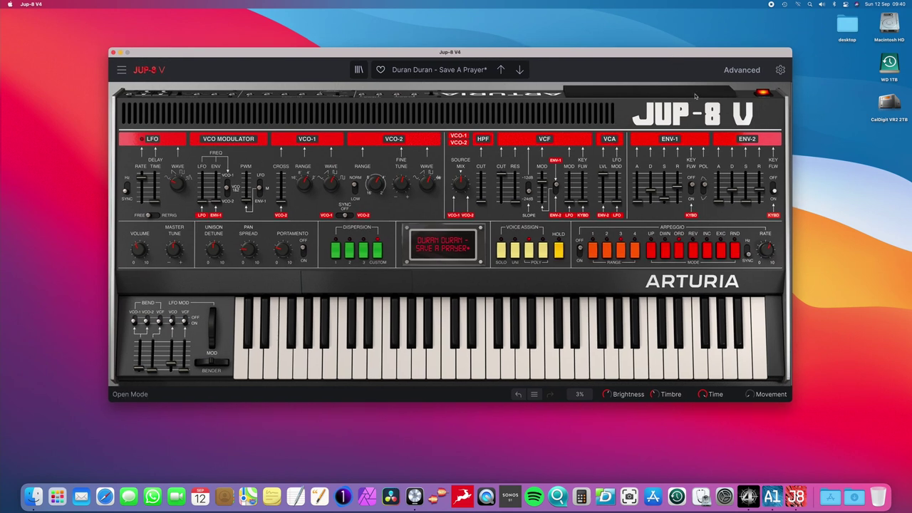
key("super+q")
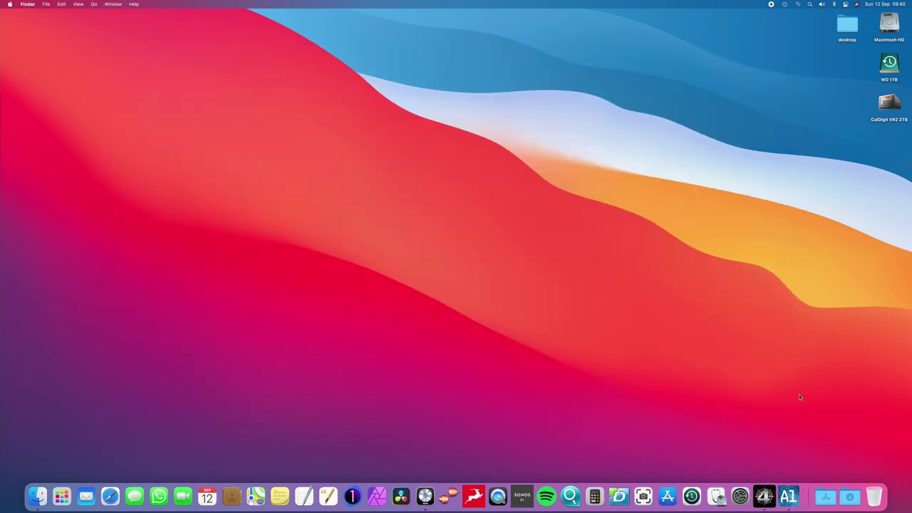
Step: Return to Analog Lab V from the Dock, scroll the Home grid, and view the CS-80 and Jup-8 info cards
left_click(782, 488)
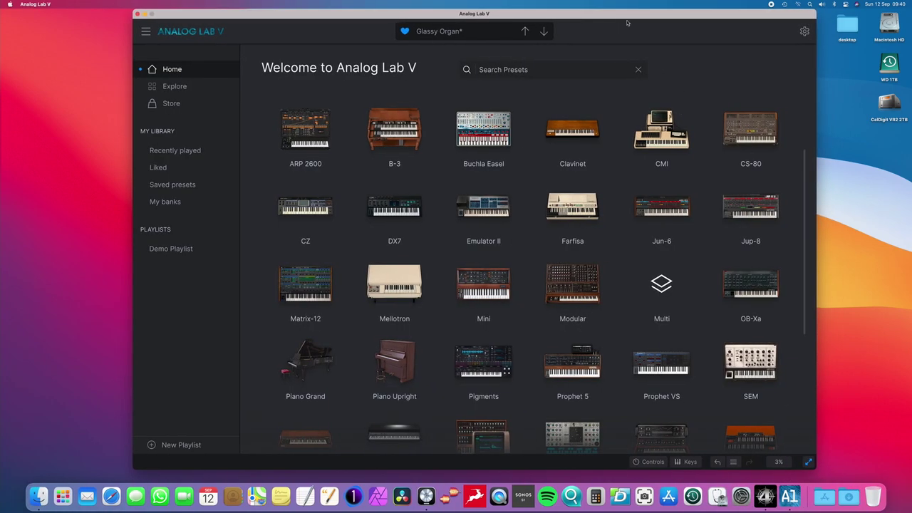
scroll(803, 212, "down", 2)
scroll(803, 212, "up", 2)
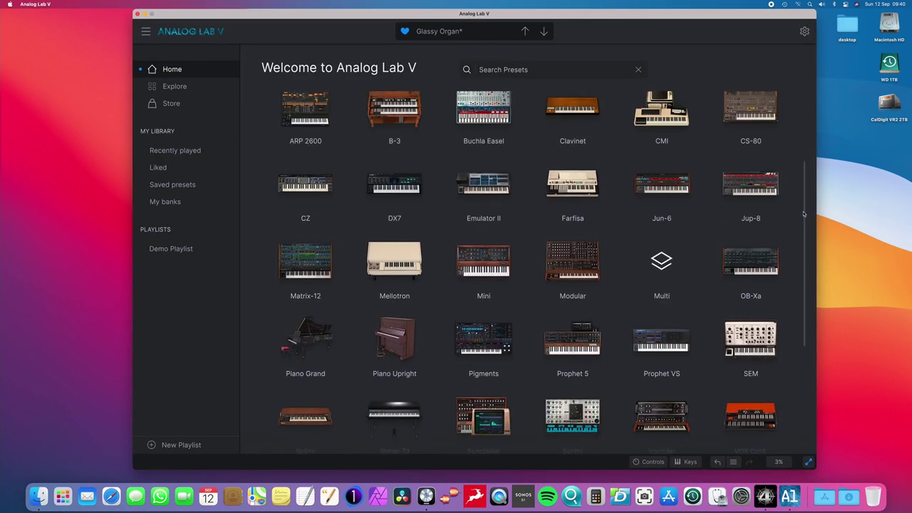
mouse_move(753, 115)
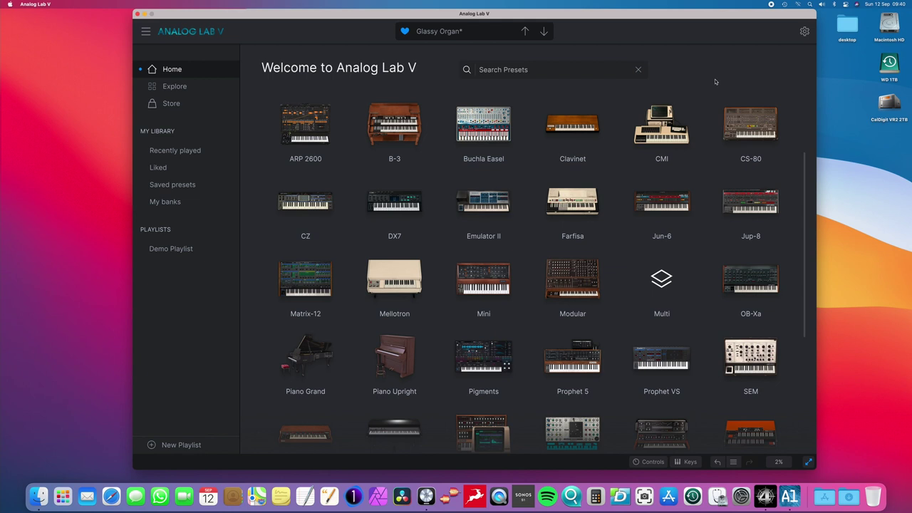
mouse_move(775, 201)
mouse_move(789, 239)
Step: Open the Jup-8 preset list, glance at Home and the Store, and load 18 Bells
left_click(752, 203)
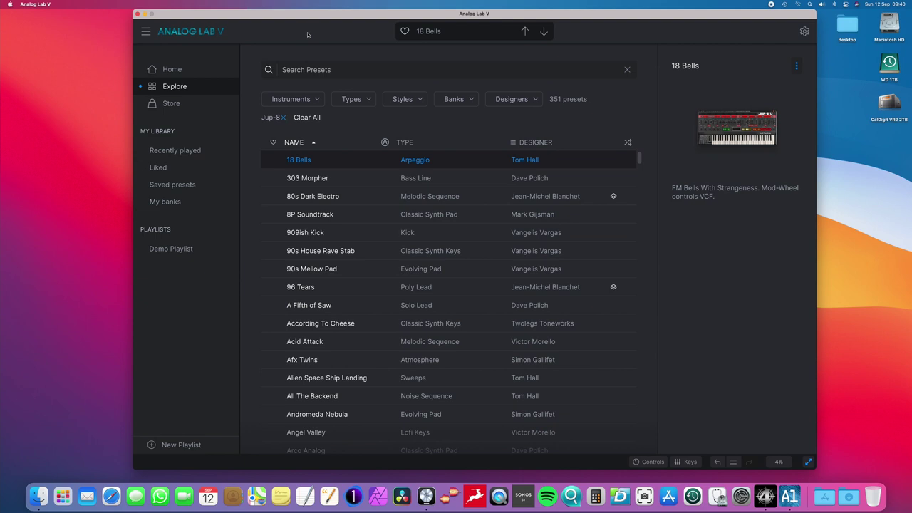
left_click(168, 70)
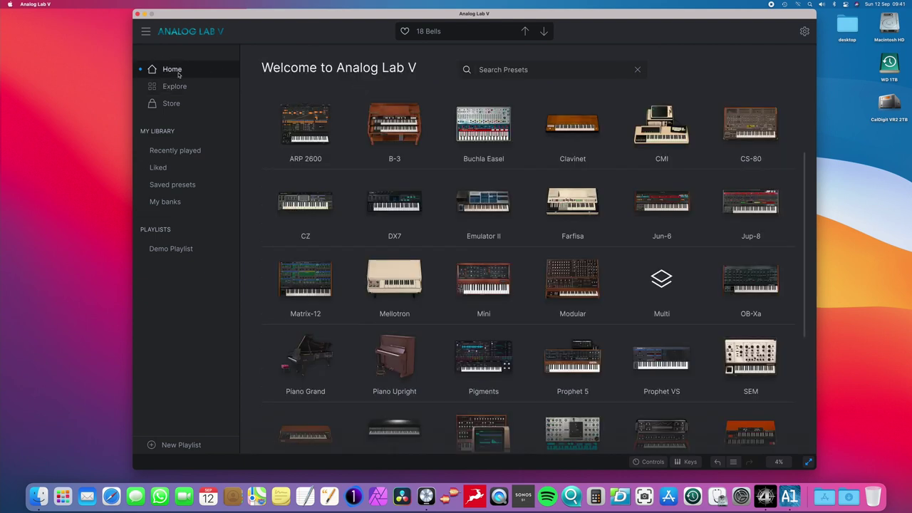
left_click(171, 103)
left_click(174, 87)
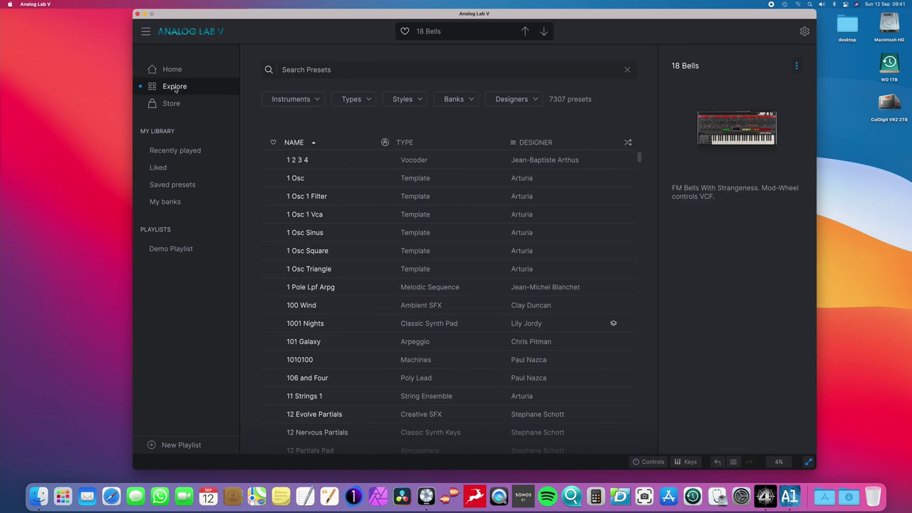
left_click(639, 162)
left_click_drag(640, 162, 660, 147)
Step: Scroll the Home grid to Prophet 5 and open its 330 presets via See More
left_click(172, 70)
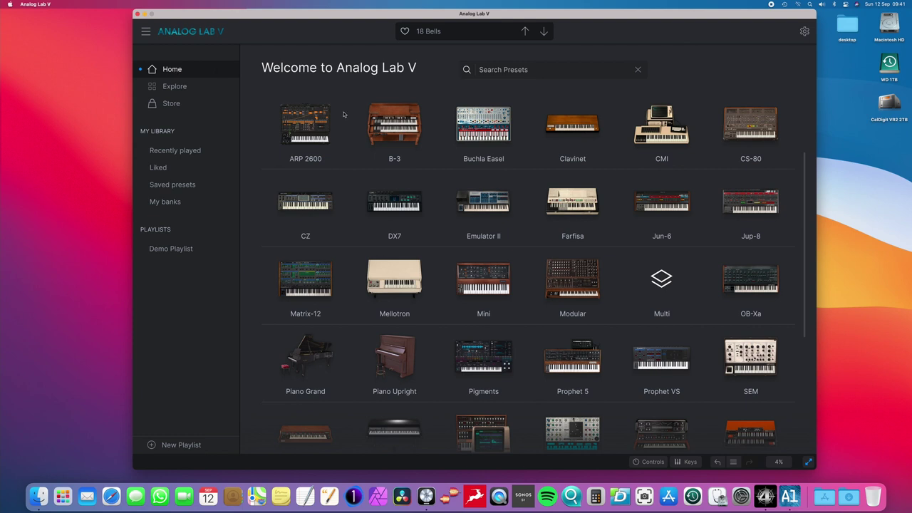
left_click_drag(805, 233, 798, 360)
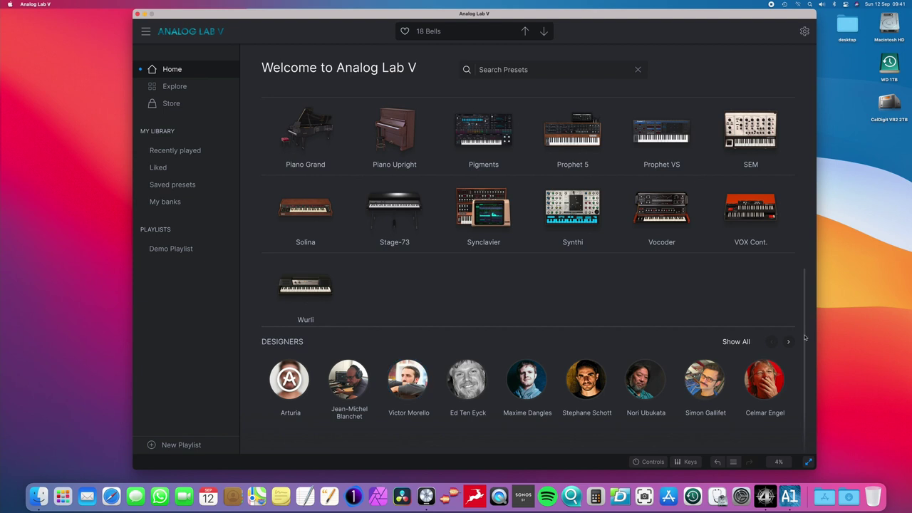
left_click_drag(804, 338, 804, 249)
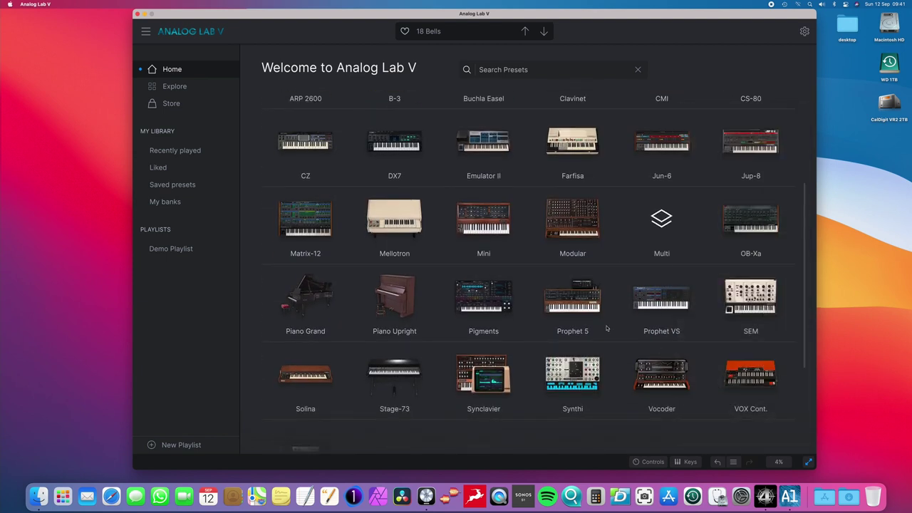
mouse_move(571, 305)
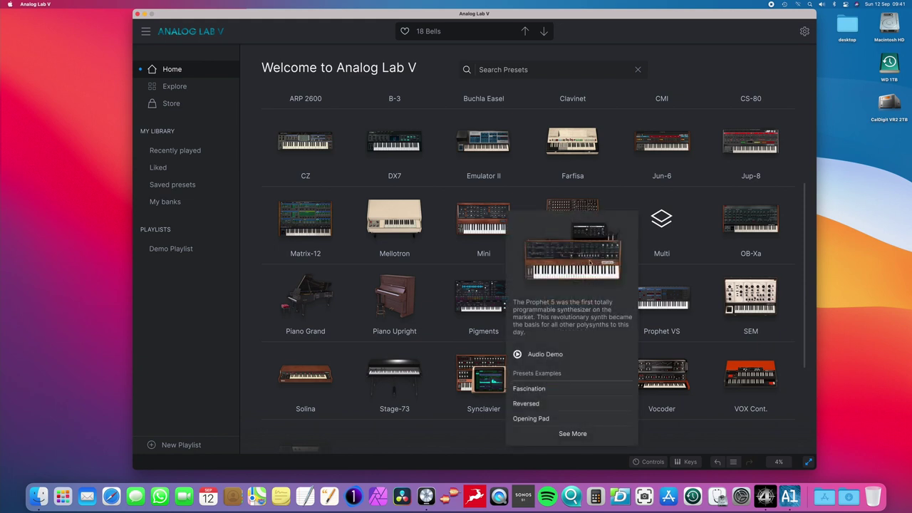
left_click(574, 433)
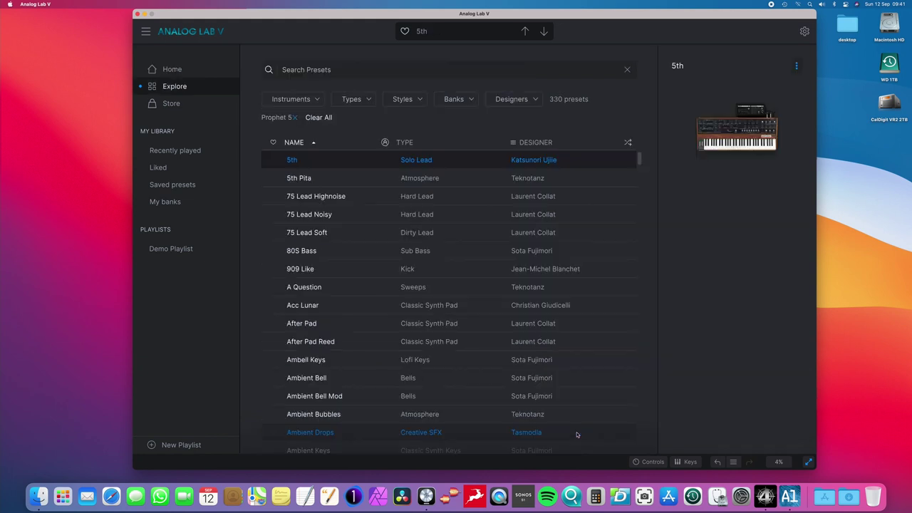
left_click_drag(639, 161, 641, 197)
Step: Audition Bubble Lead, Cheap Bass, Classic Brass, Clouds, New Age Lead, No Tears, then Old Classic
left_click(413, 200)
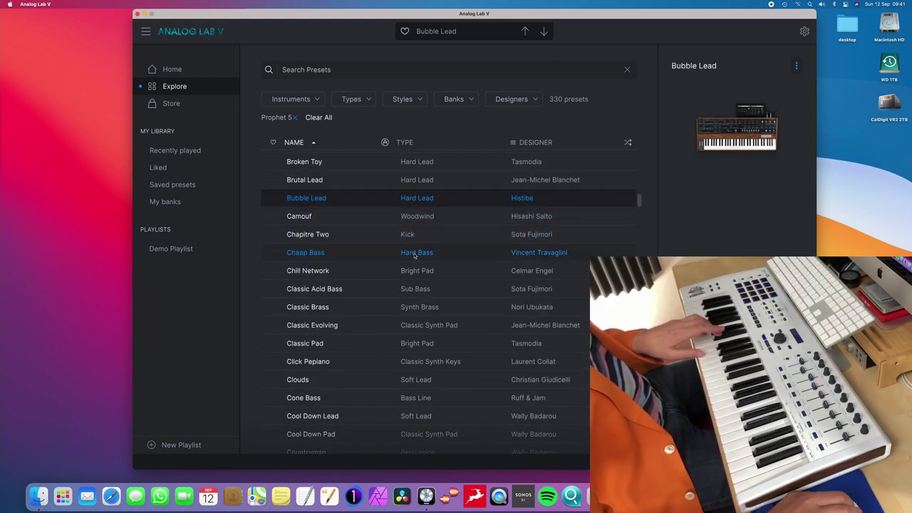
left_click(417, 255)
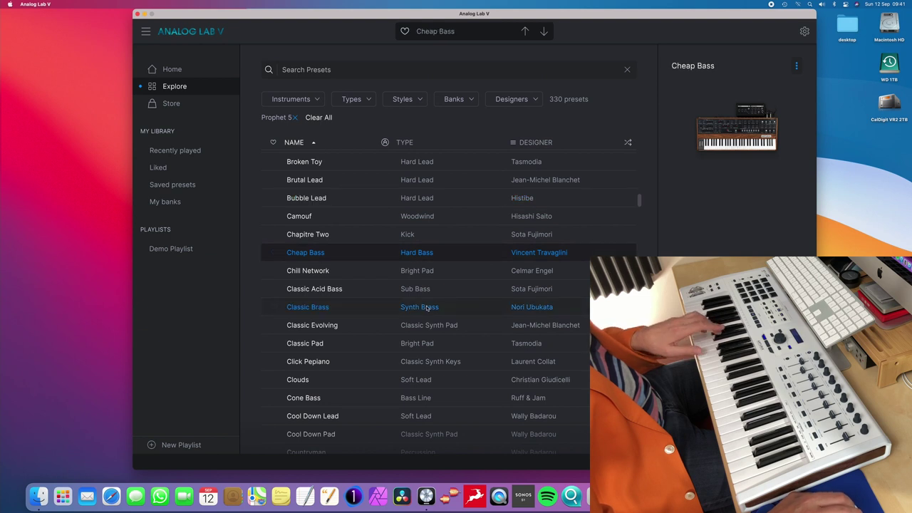
left_click(427, 308)
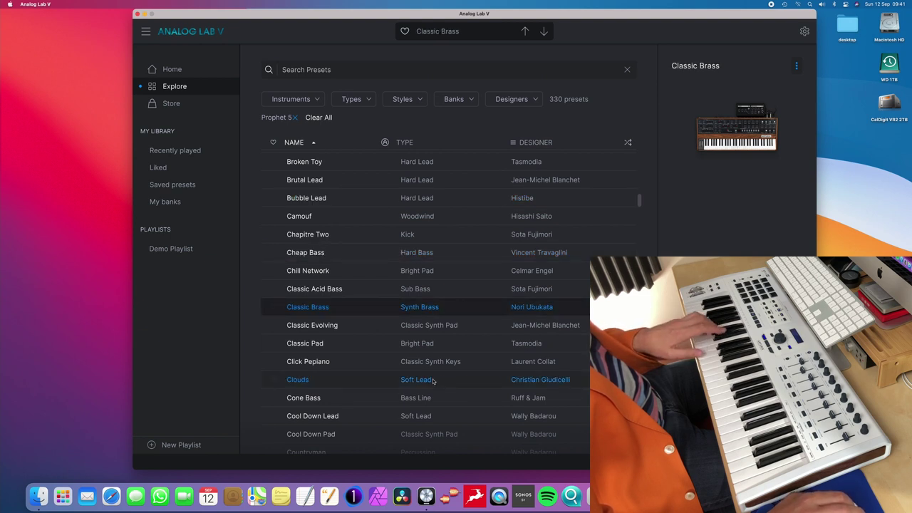
left_click(433, 381)
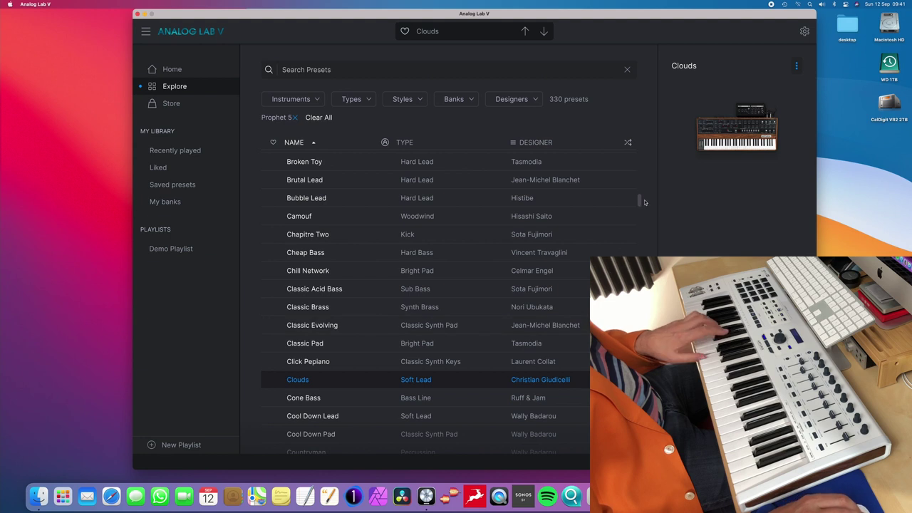
scroll(645, 203, "down", 20)
left_click(431, 256)
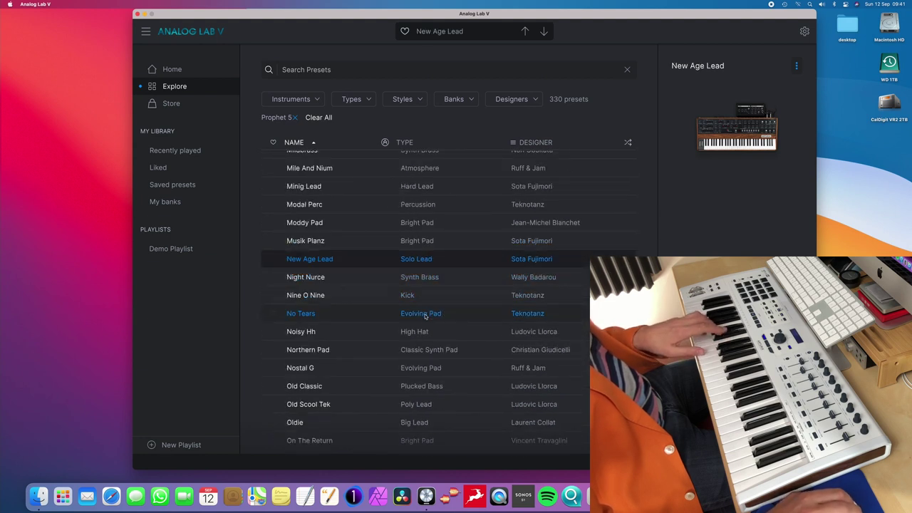
left_click(425, 316)
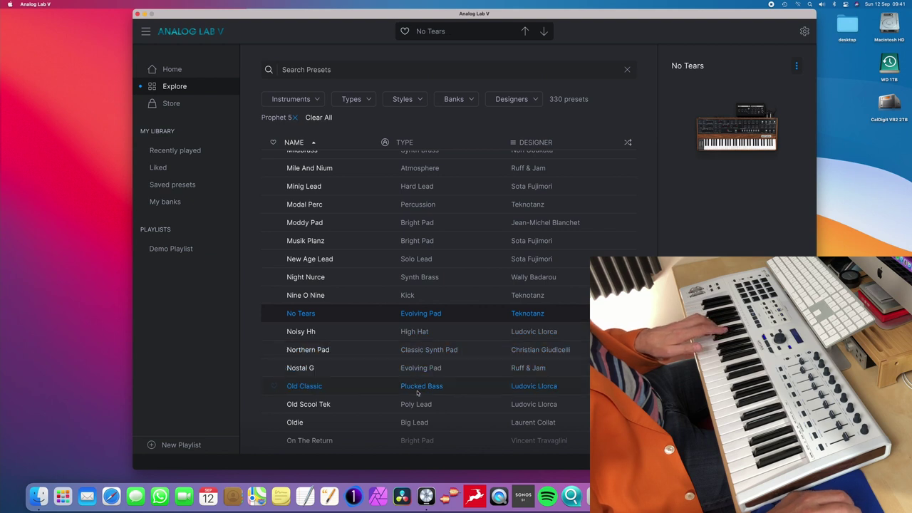
left_click(418, 391)
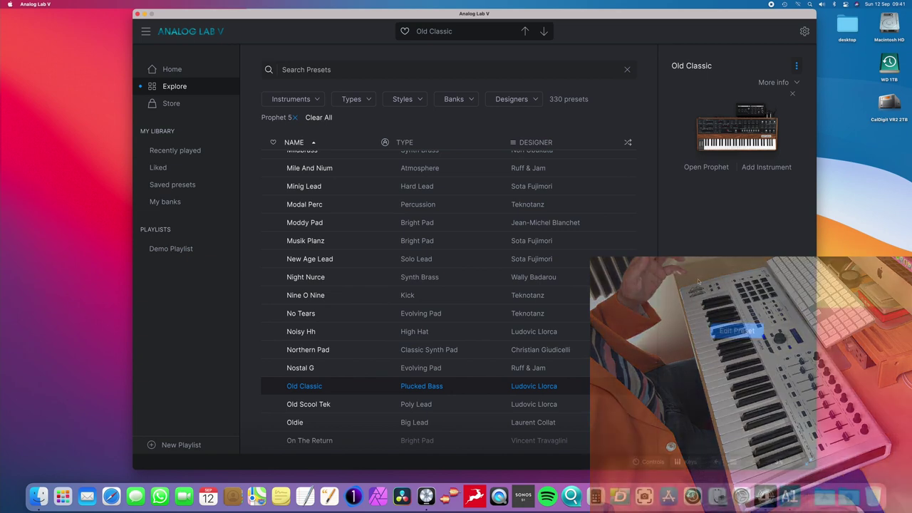
left_click_drag(641, 291, 657, 162)
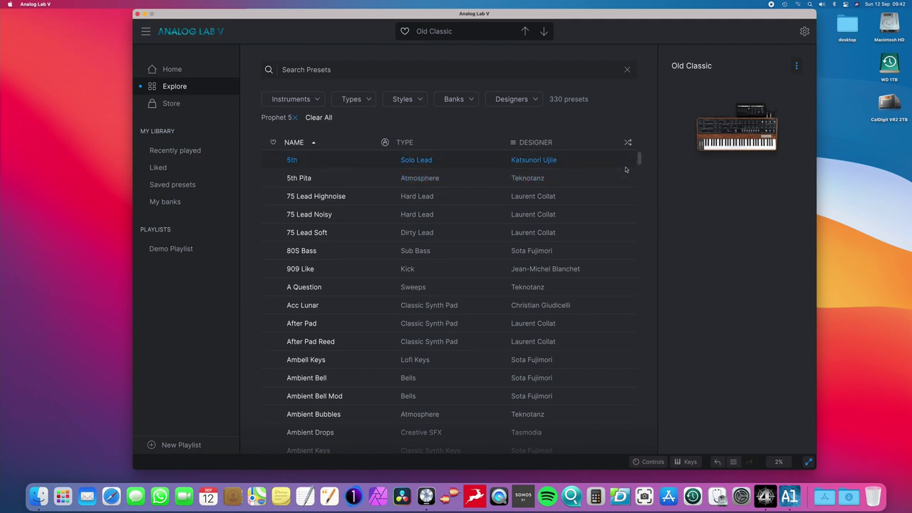
Step: Go Home, open the CS-80 preset list via See More, and open the CS-80 V panel for 16 SQC
left_click(171, 69)
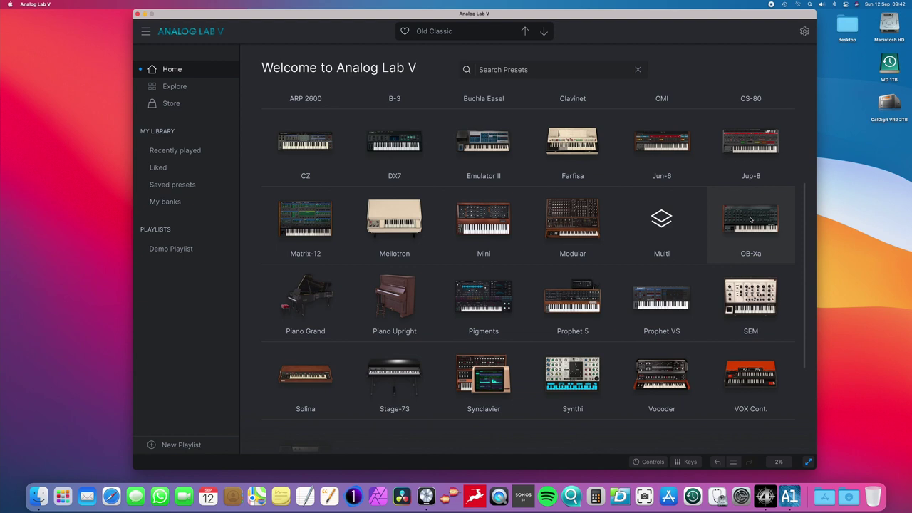
scroll(806, 189, "up", 1)
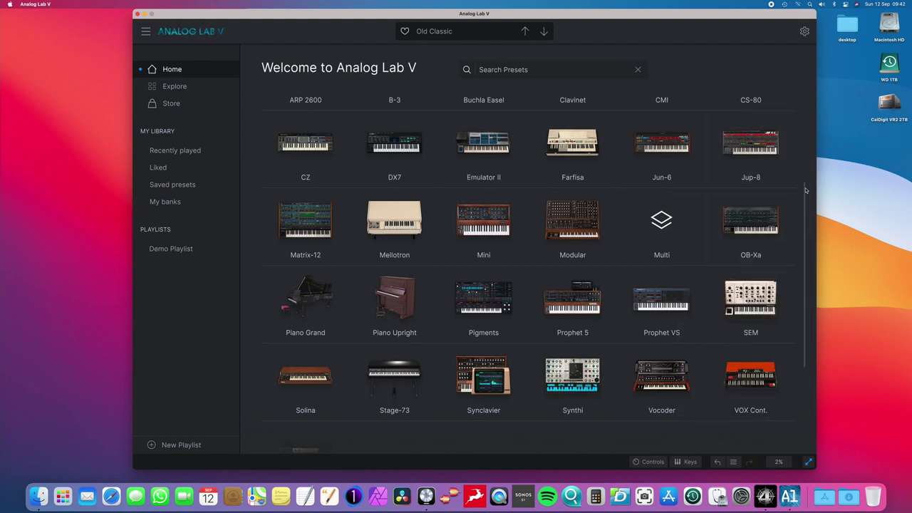
scroll(806, 189, "up", 3)
mouse_move(764, 173)
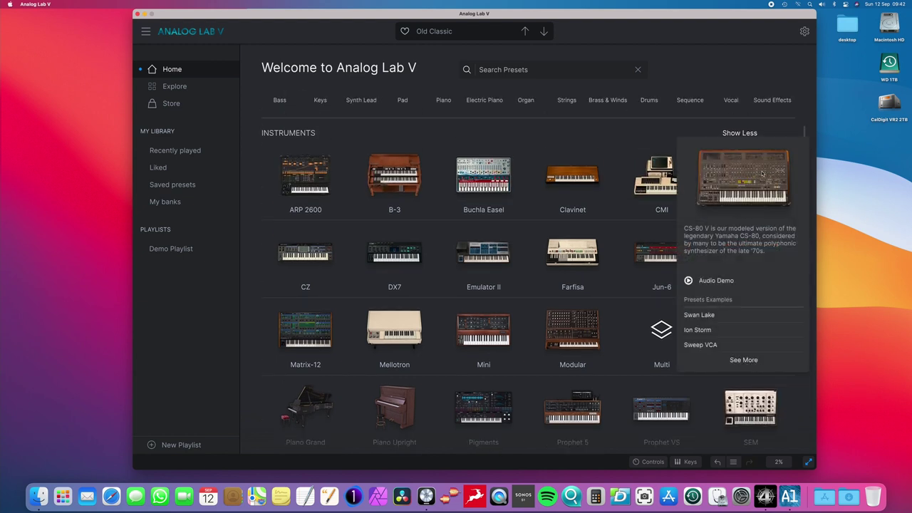
left_click(744, 361)
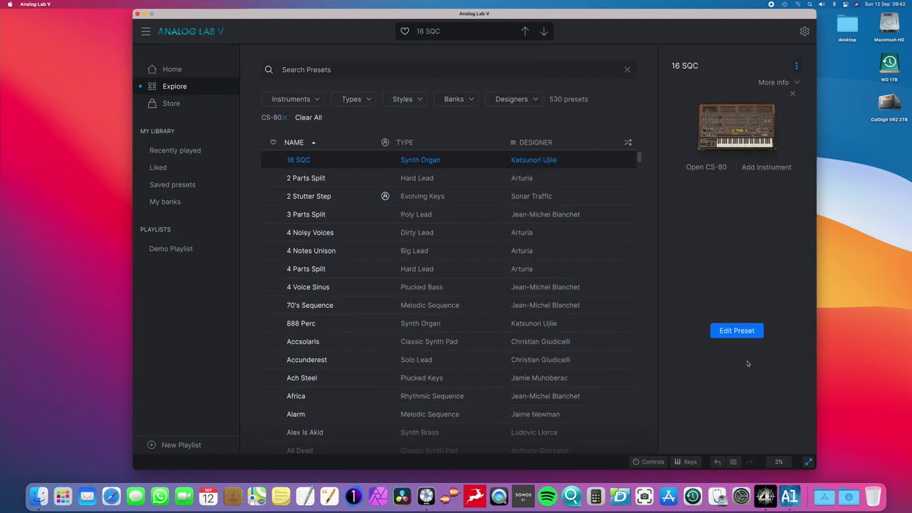
left_click(706, 167)
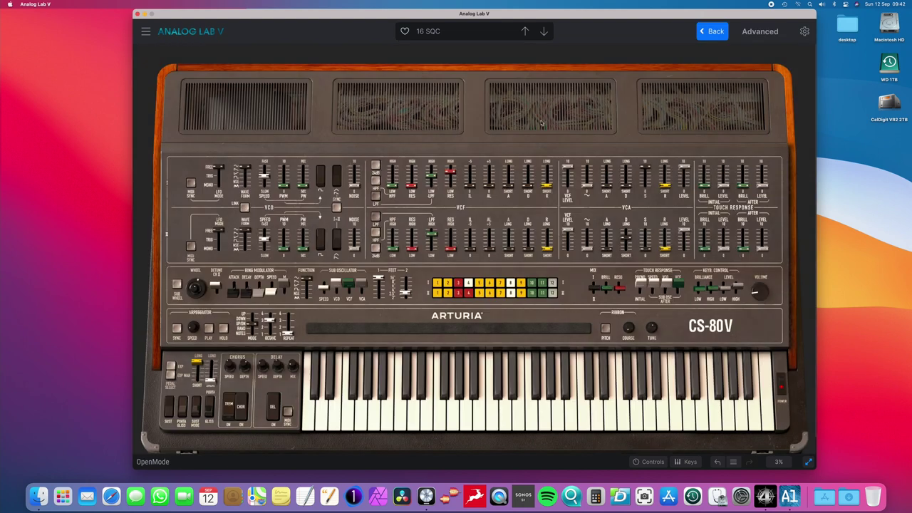
Step: Toggle the Advanced panel, adjust the VCF decay slider on 16 SQC, and go back to the CS-80 list
left_click(759, 31)
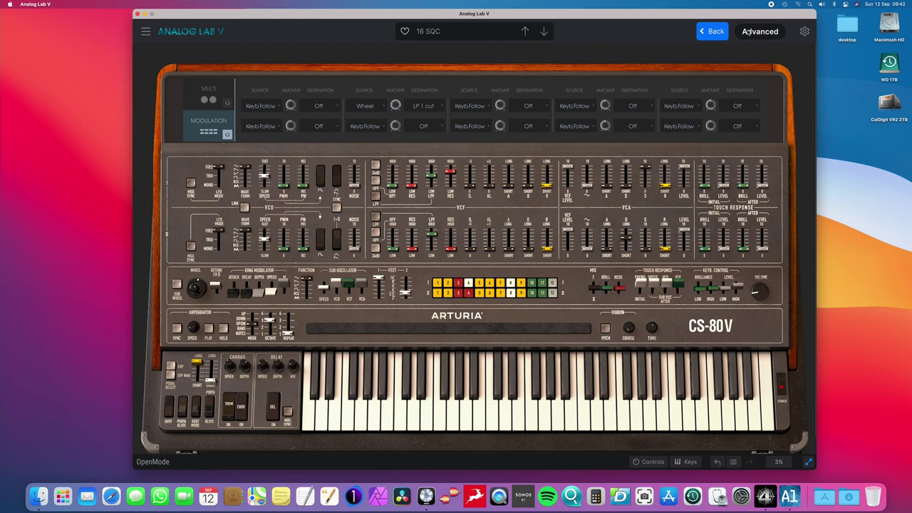
left_click(748, 32)
left_click_drag(528, 183, 528, 186)
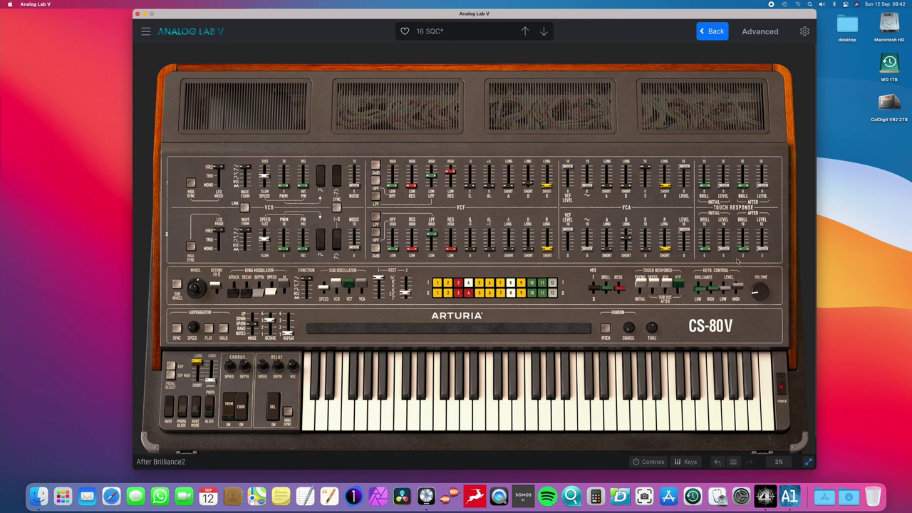
left_click(714, 32)
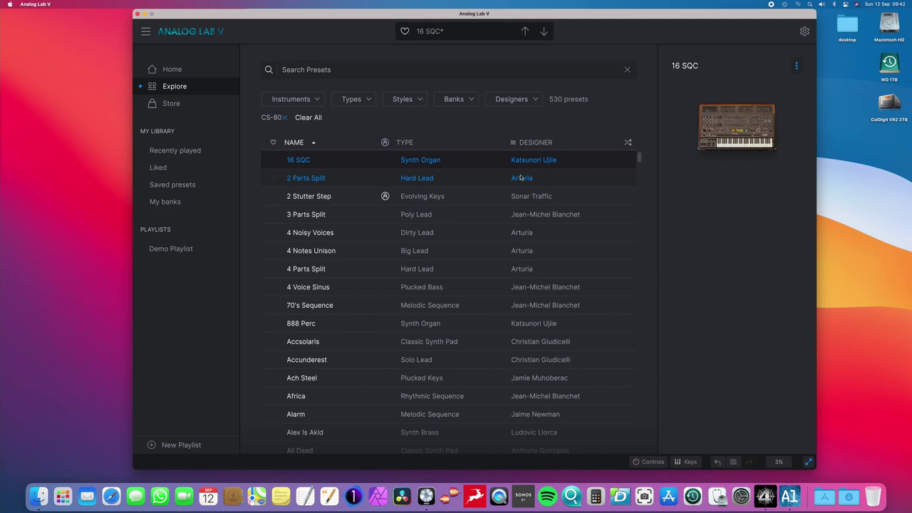
Step: Open the Prophet 5 preset list from Home, try Open Prophet, and cancel the Prophet V3 notice
left_click(171, 73)
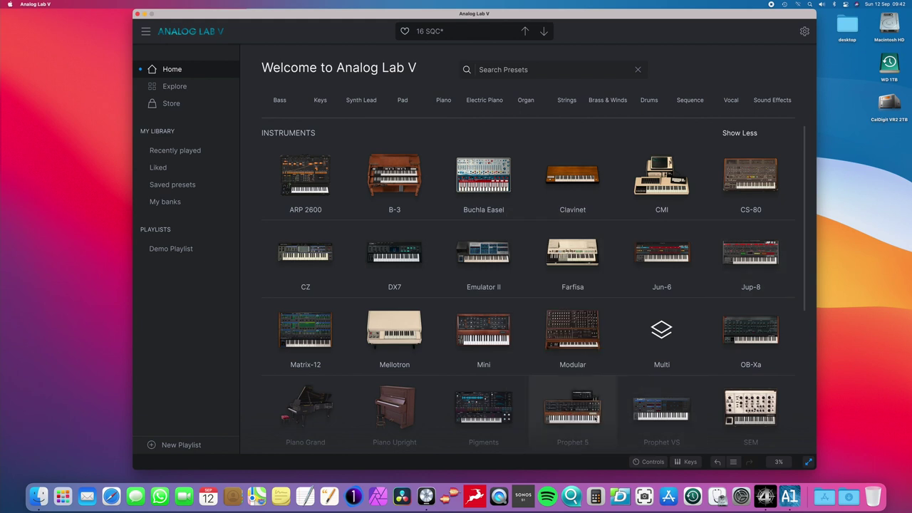
left_click(583, 434)
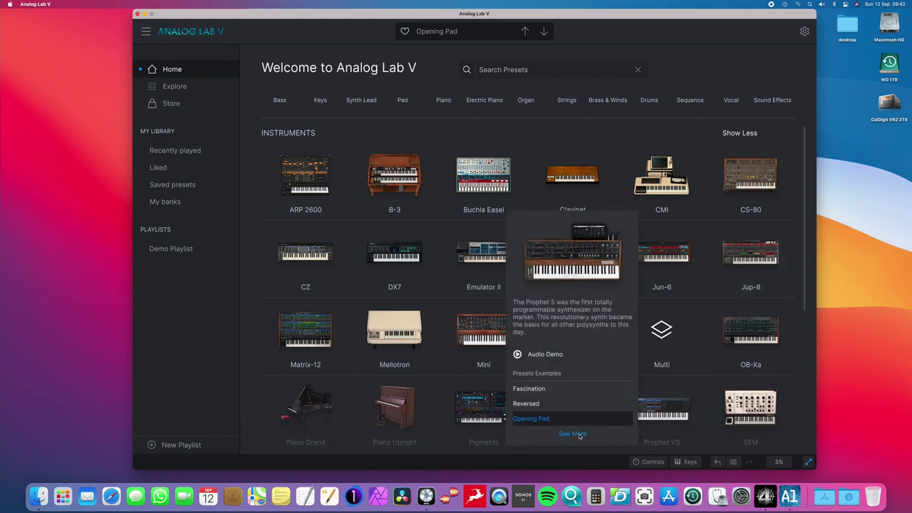
left_click(716, 169)
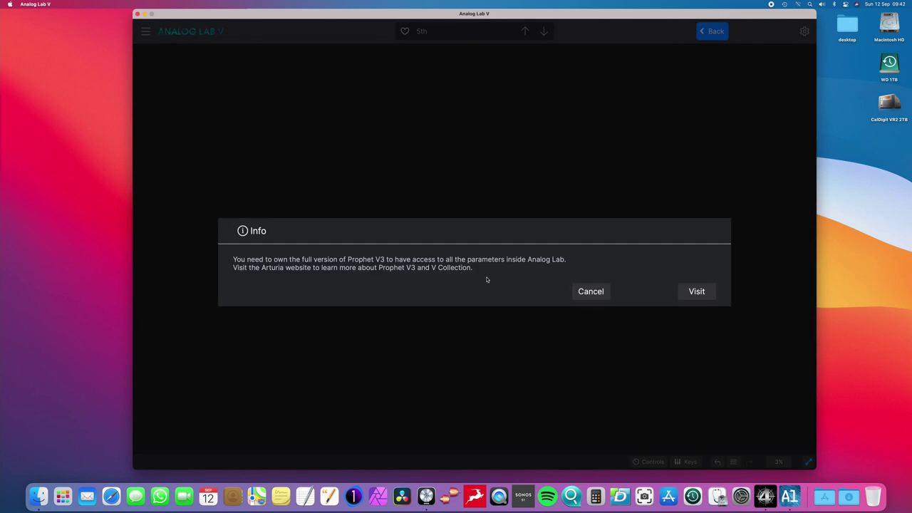
left_click(590, 292)
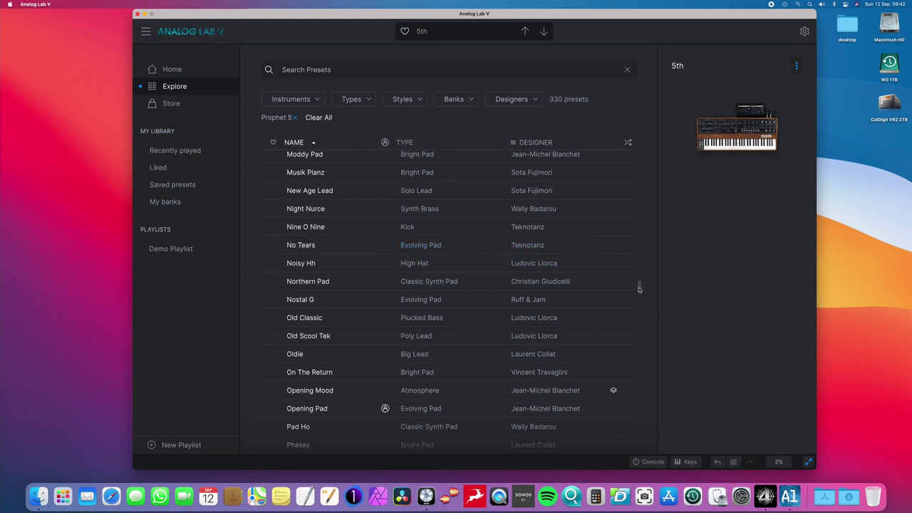
Step: Audition Soft Ambt, Splash, Square Sustain, Srange Feeling, Strange Noisy, Synth Brass Heaven, Syncinati Disto and Techno Sync
left_click_drag(639, 288, 638, 391)
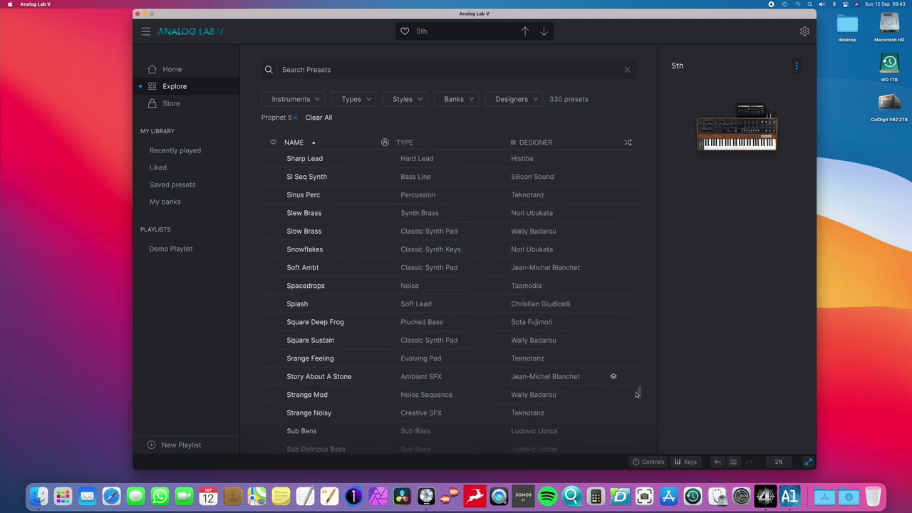
left_click(454, 268)
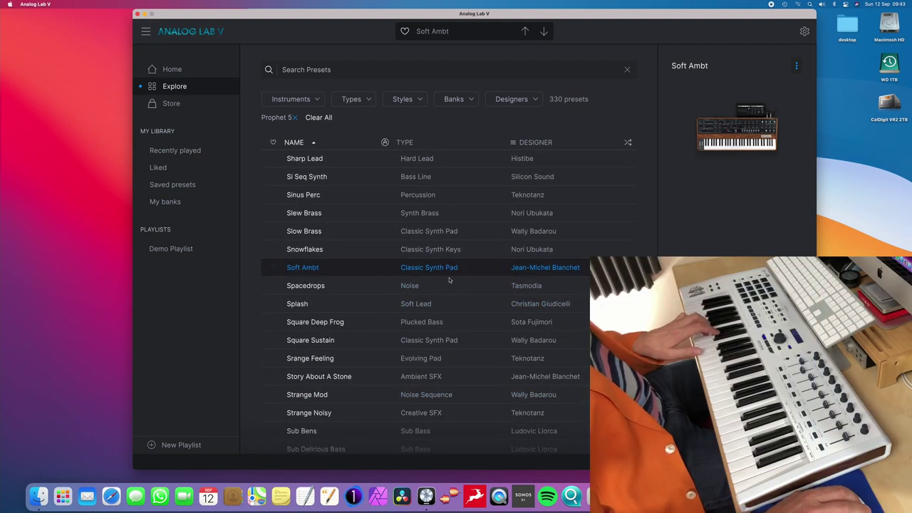
left_click(446, 304)
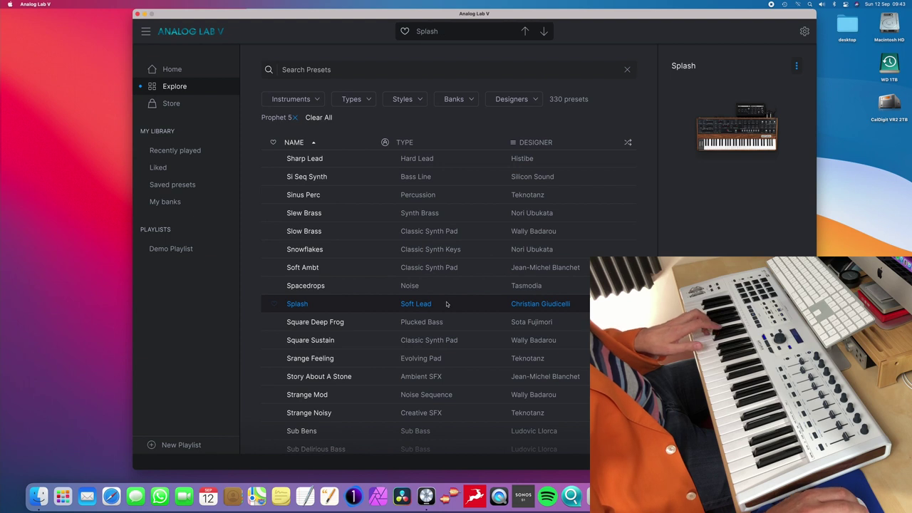
left_click(426, 340)
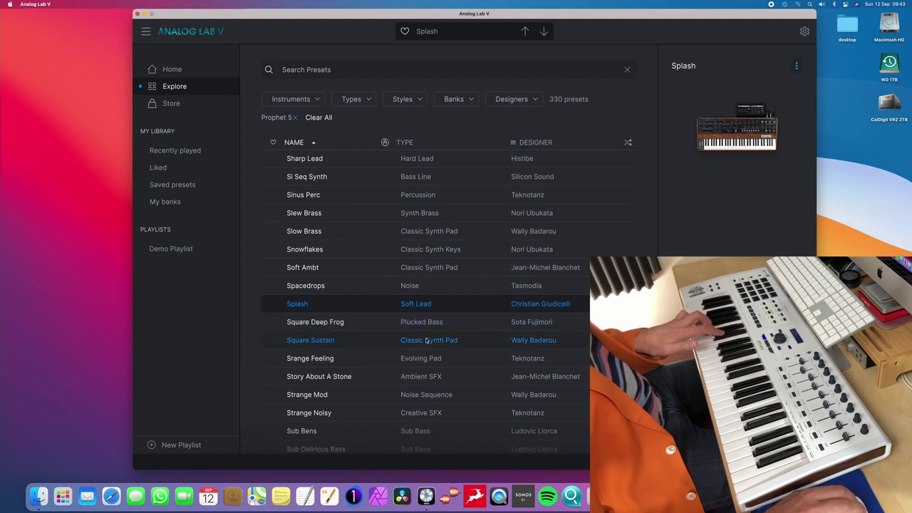
left_click(423, 362)
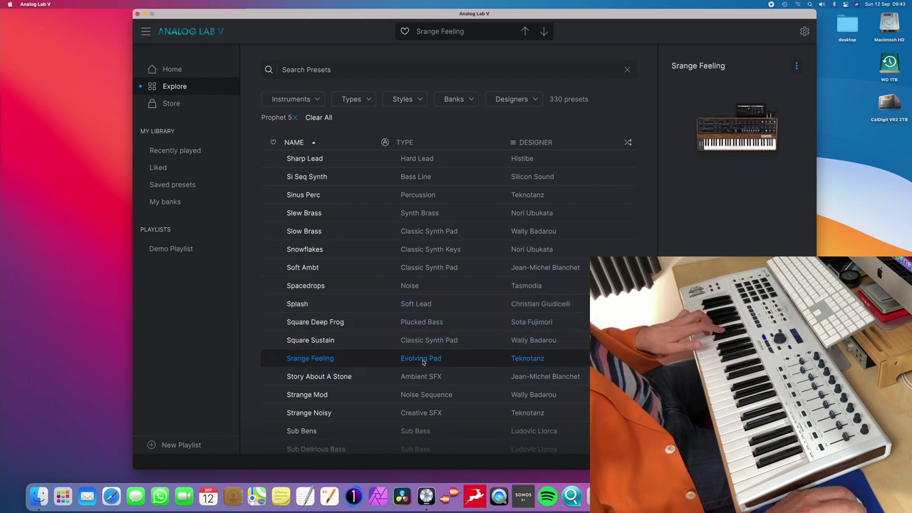
left_click(422, 412)
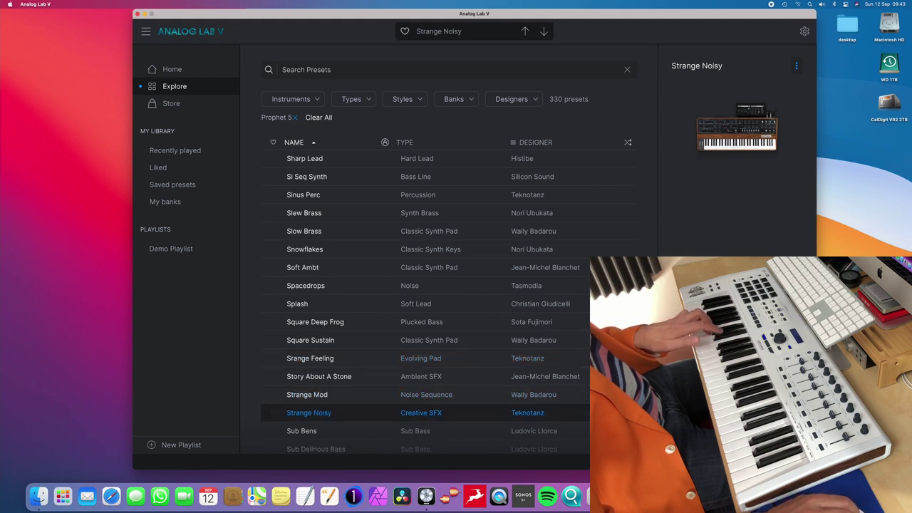
scroll(434, 320, "down", 5)
left_click(439, 318)
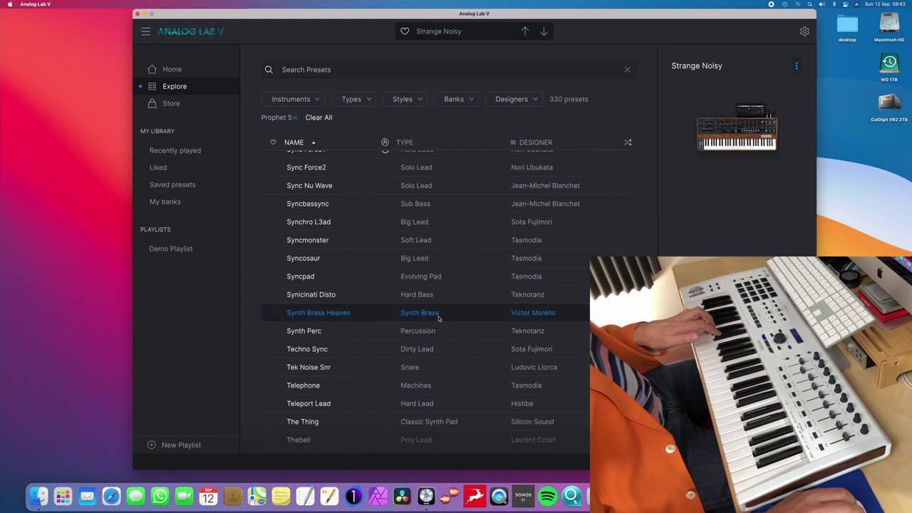
left_click(426, 300)
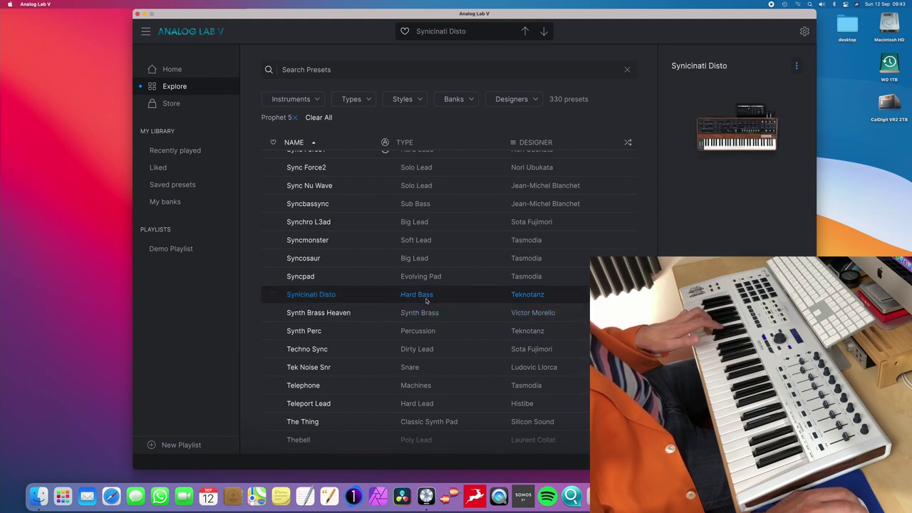
left_click(418, 347)
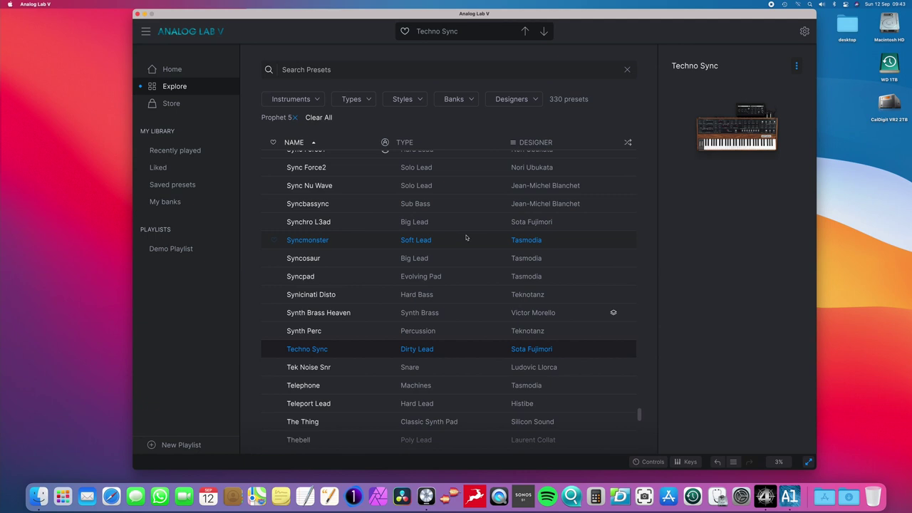
mouse_move(660, 215)
left_click_drag(639, 416, 652, 161)
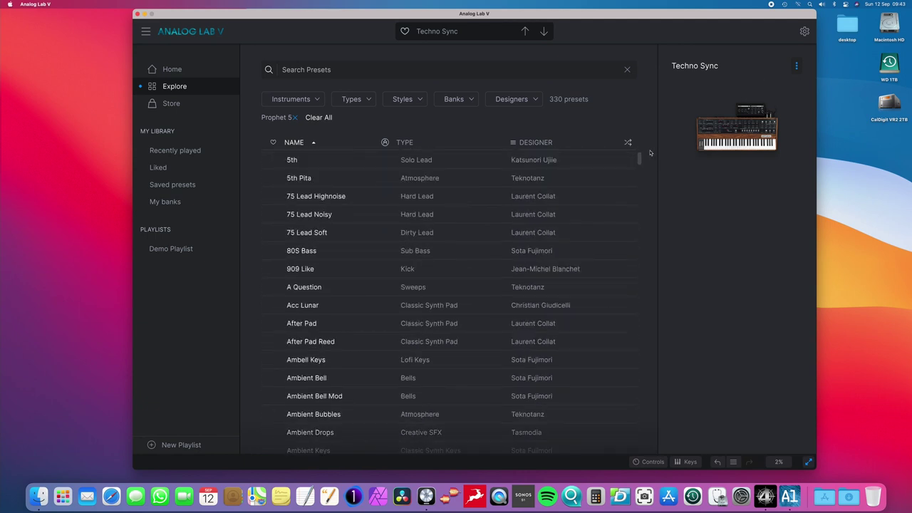
Step: From Home, list all B-3 organ presets
left_click(163, 70)
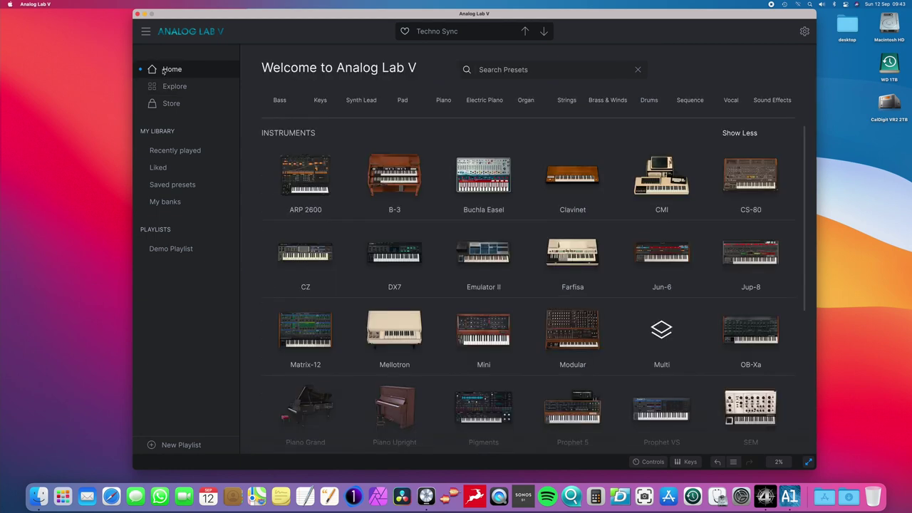
mouse_move(412, 173)
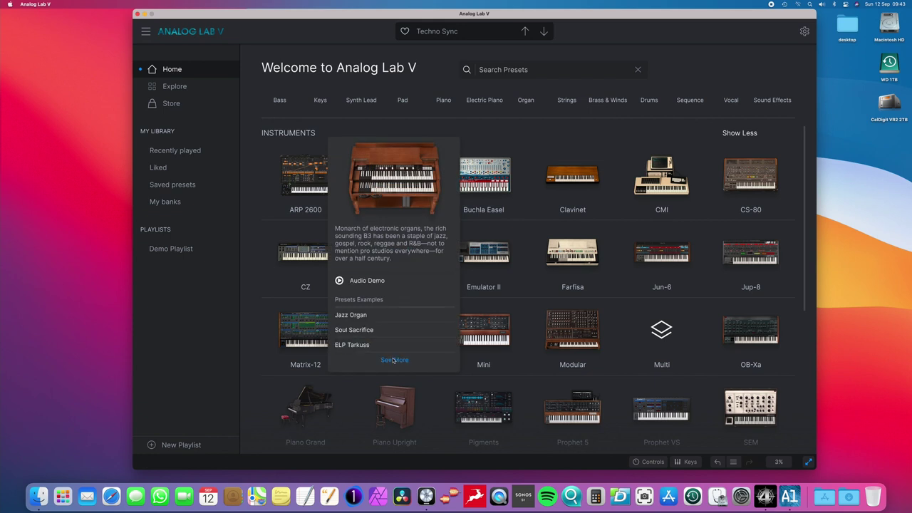
left_click(393, 361)
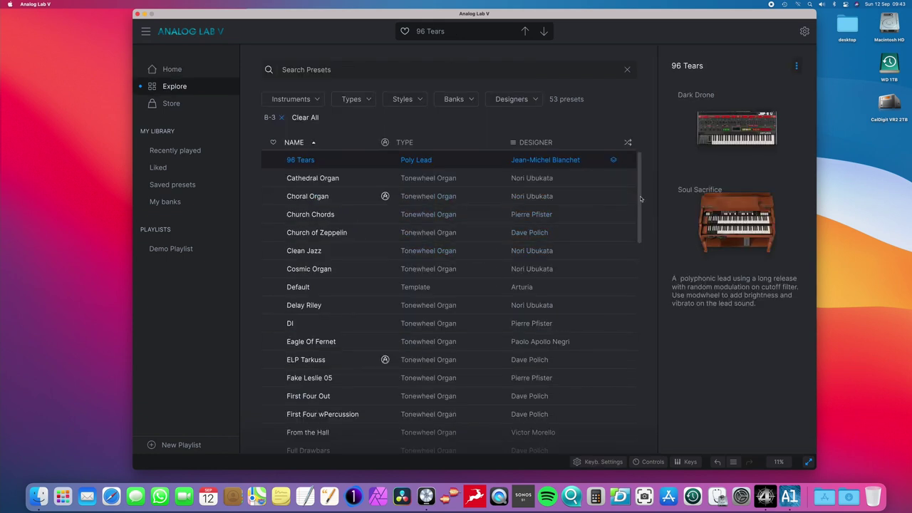
left_click_drag(641, 198, 638, 368)
Step: Try Old 70's Soul, Multi Harmonics Percussion and More Black Bug, then load Powerful Chorus
left_click(438, 251)
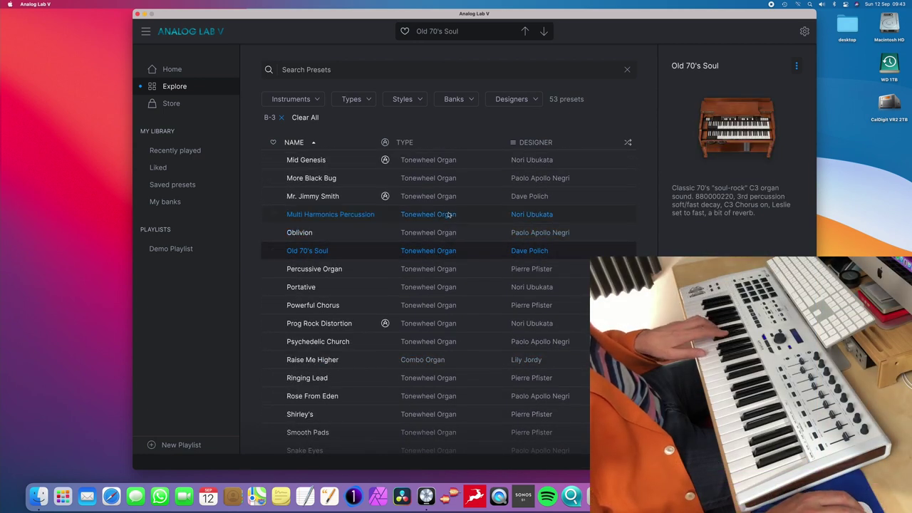
left_click(448, 215)
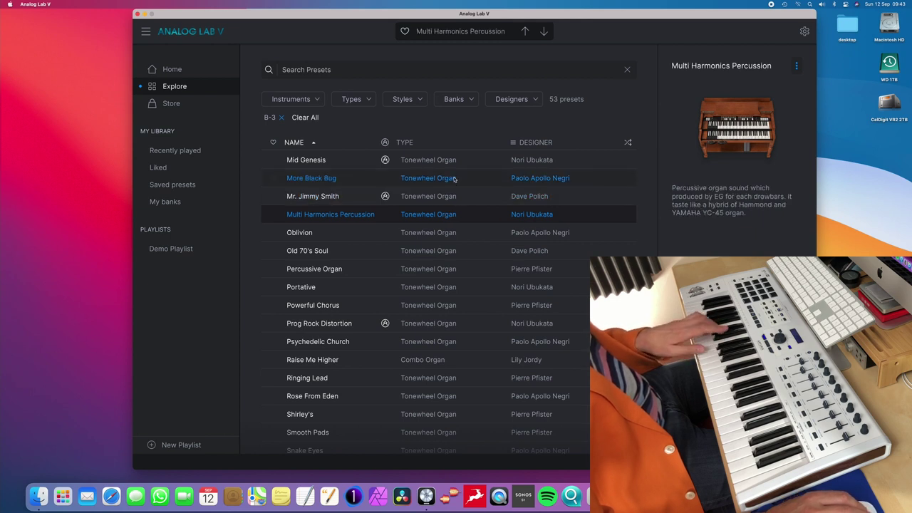
left_click(454, 179)
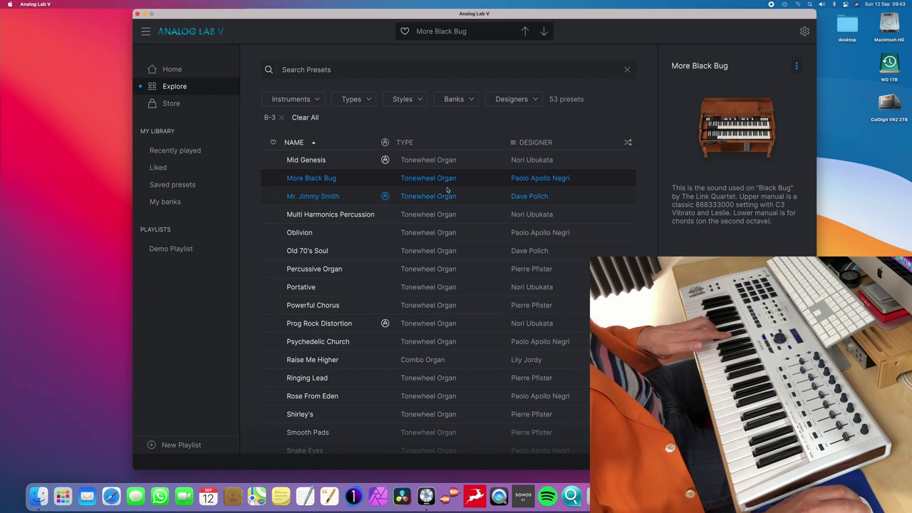
left_click(408, 305)
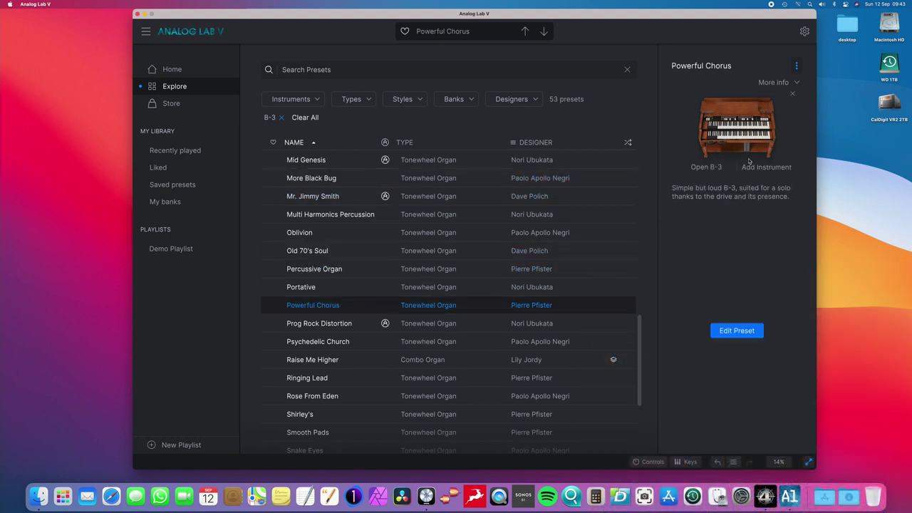
Step: Pull out an upper-manual drawbar in the B-3 view, glance at Mod and FX panels, then go back
left_click(706, 167)
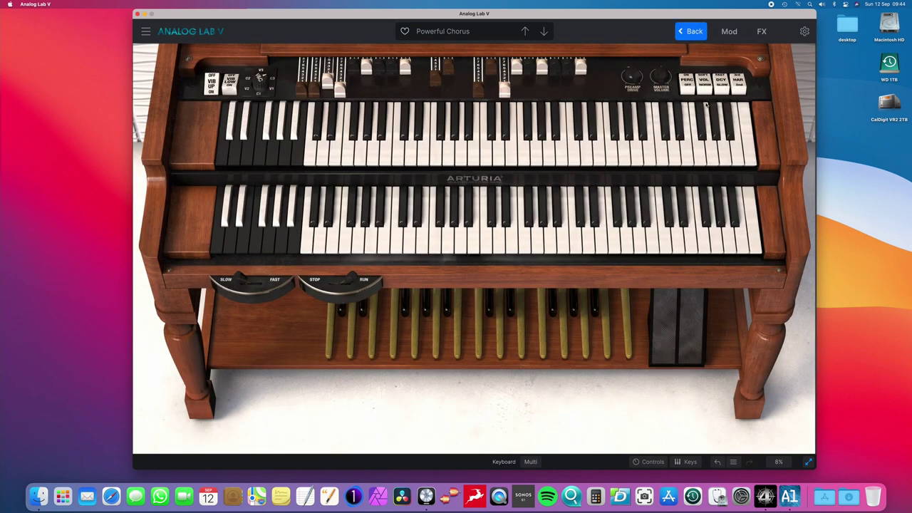
left_click_drag(405, 64, 405, 77)
left_click(724, 33)
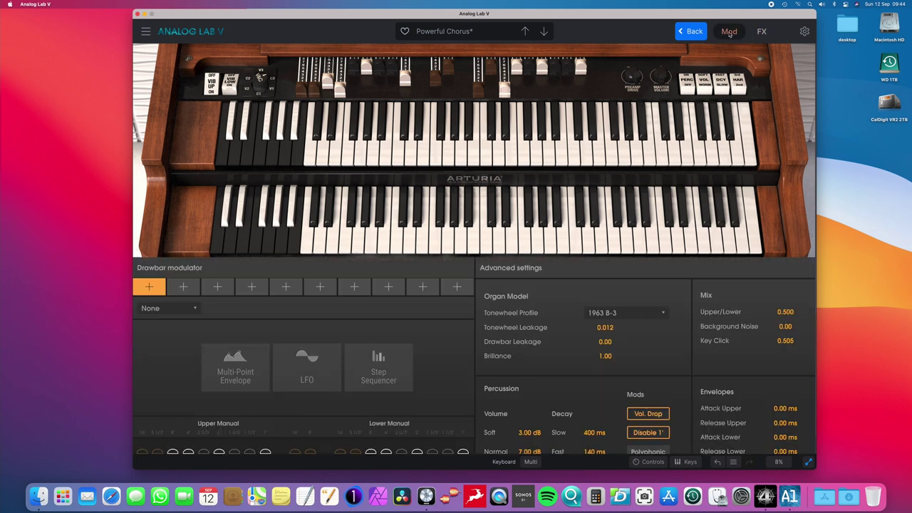
left_click(729, 33)
left_click(761, 31)
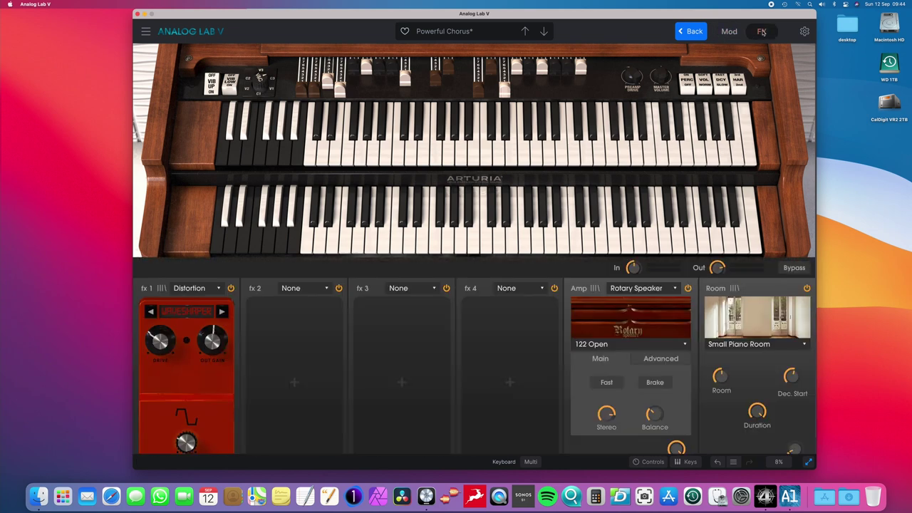
left_click(761, 31)
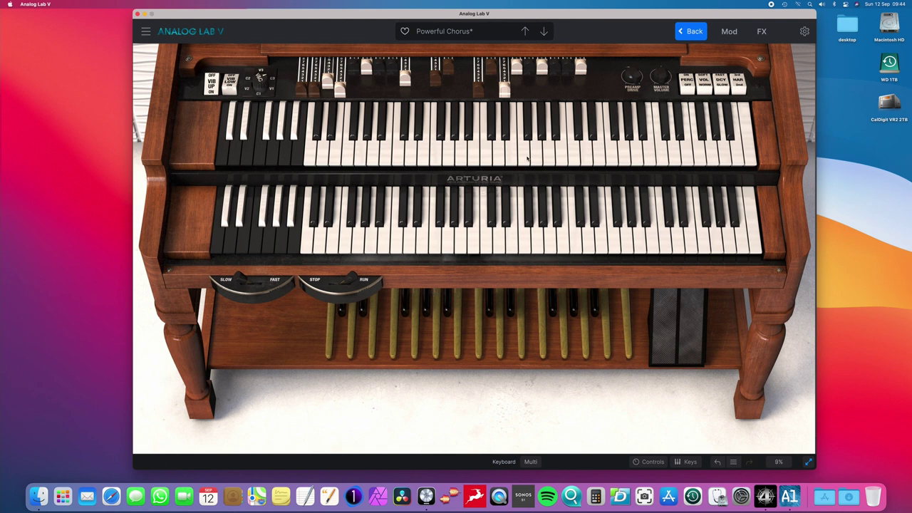
left_click(691, 31)
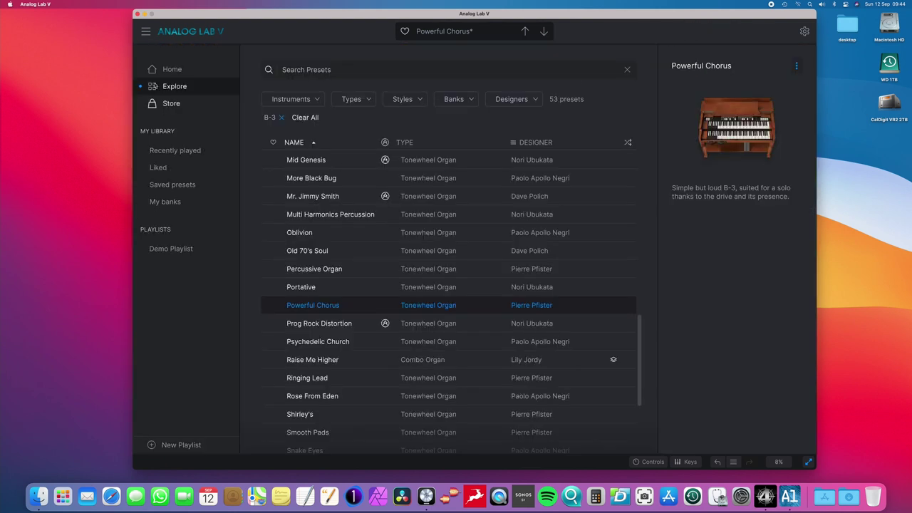
Step: Return to the Home page and scroll the instrument grid down and back up
left_click(166, 71)
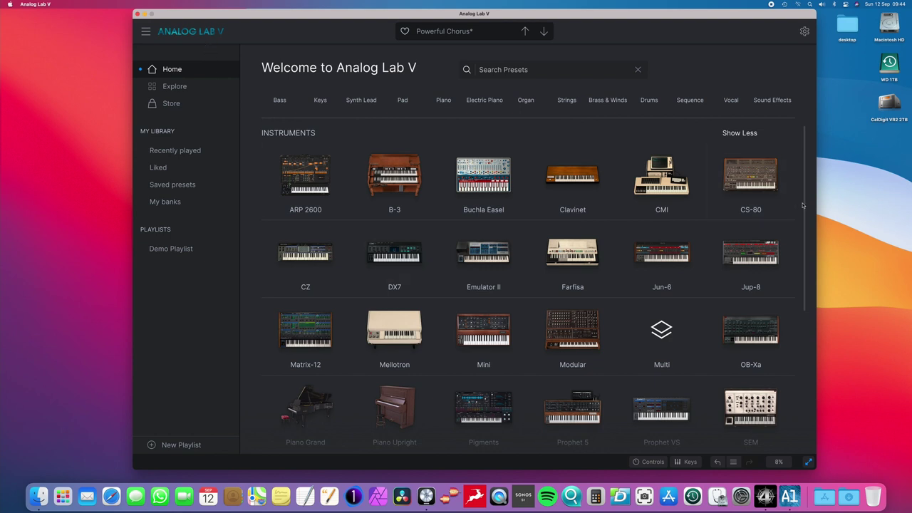
left_click_drag(804, 207, 801, 281)
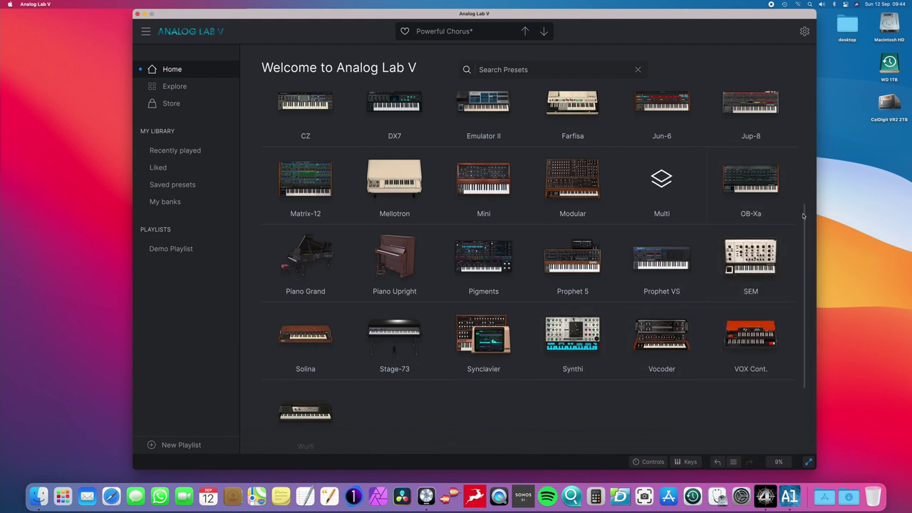
left_click_drag(804, 216, 806, 157)
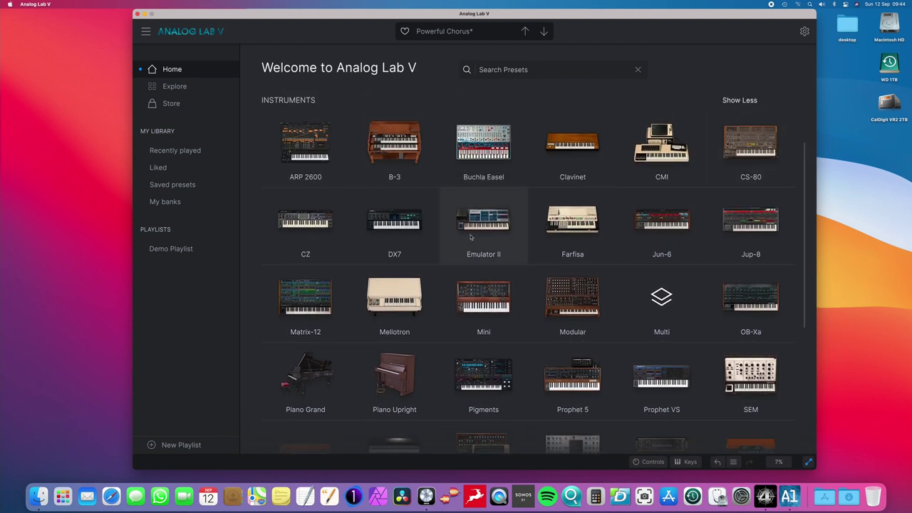
Step: List all DX7 presets
mouse_move(404, 226)
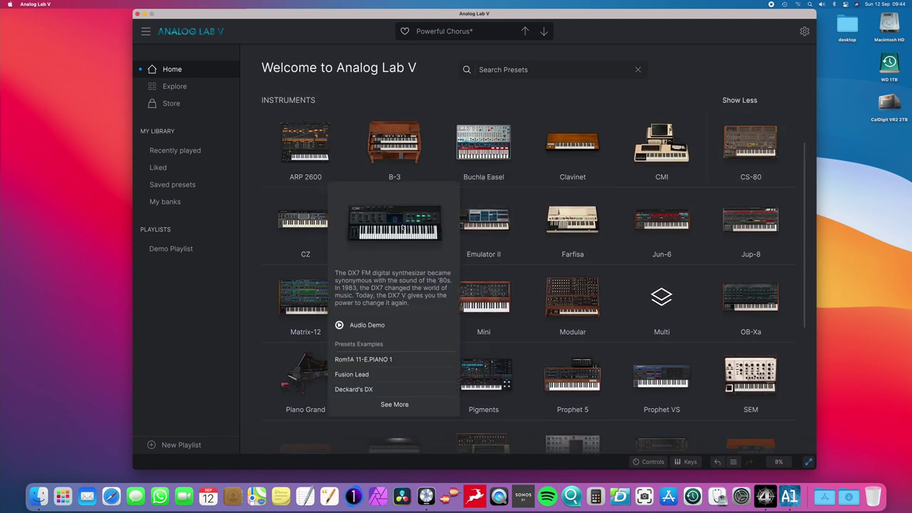
left_click(394, 404)
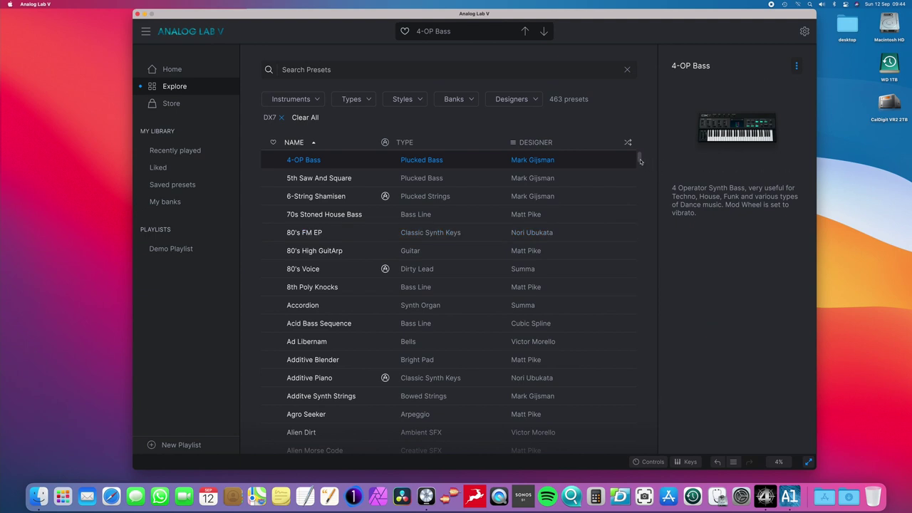
left_click_drag(640, 162, 642, 247)
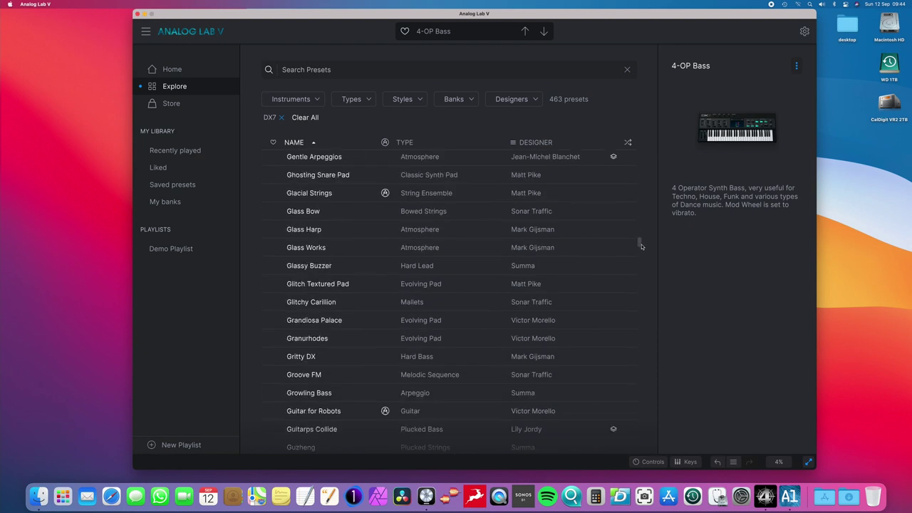
Step: Audition Glass Bow, Glitch Textured Pad, Glitchy Carillion and Grandiosa Palace, ending on Growling Bass
left_click(420, 212)
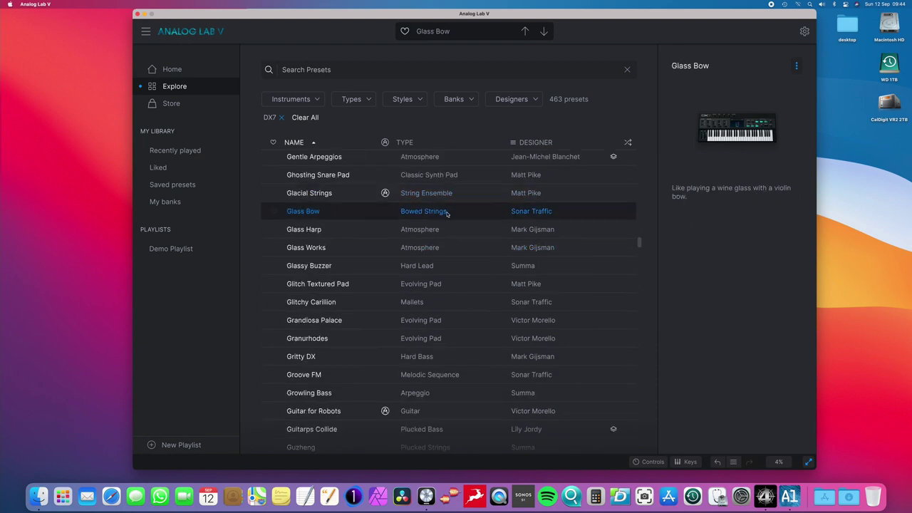
left_click(429, 285)
left_click(432, 303)
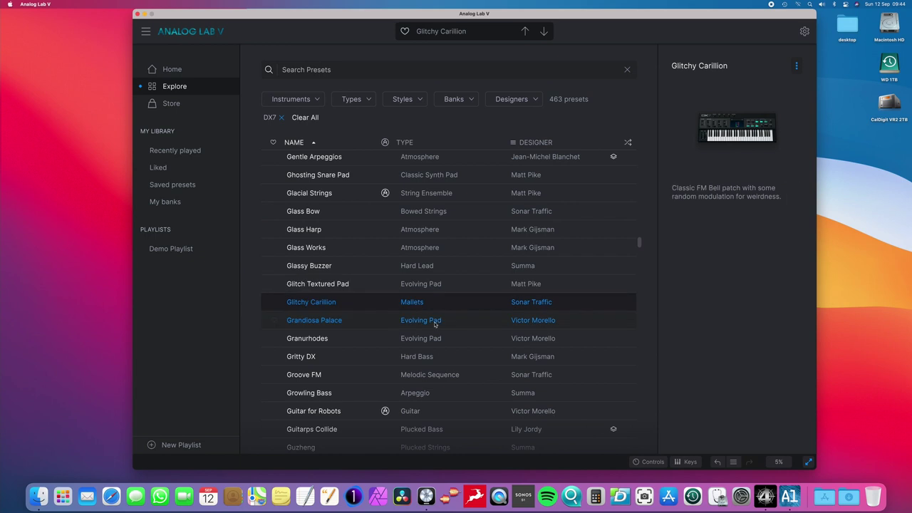
left_click(431, 323)
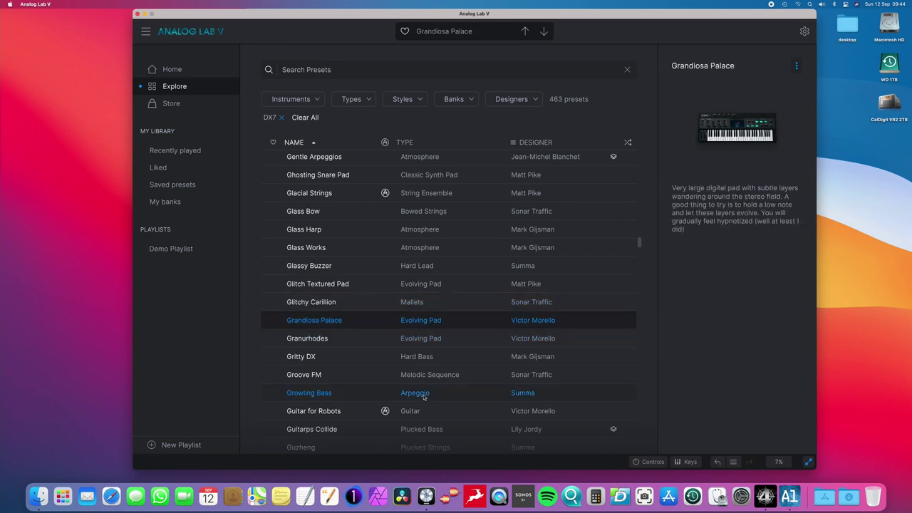
left_click(424, 396)
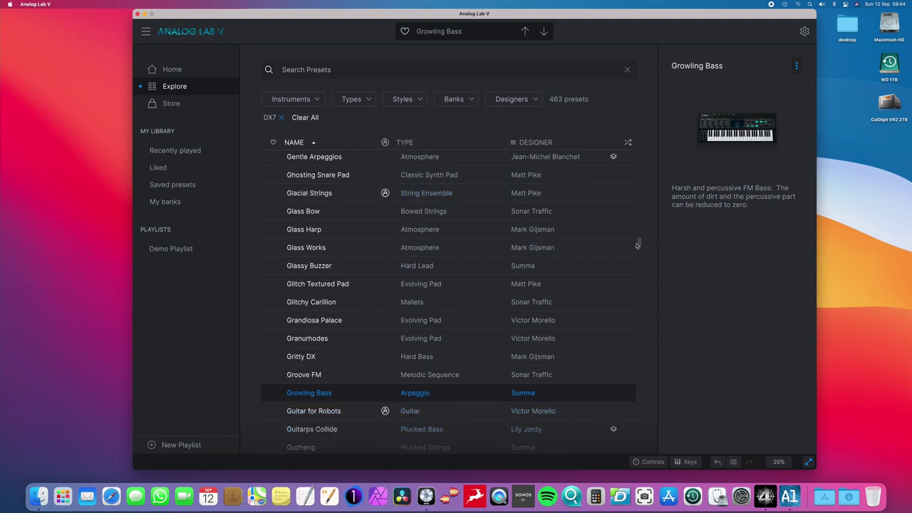
Step: Return to the Home page and scroll the instrument grid
left_click_drag(638, 243, 638, 153)
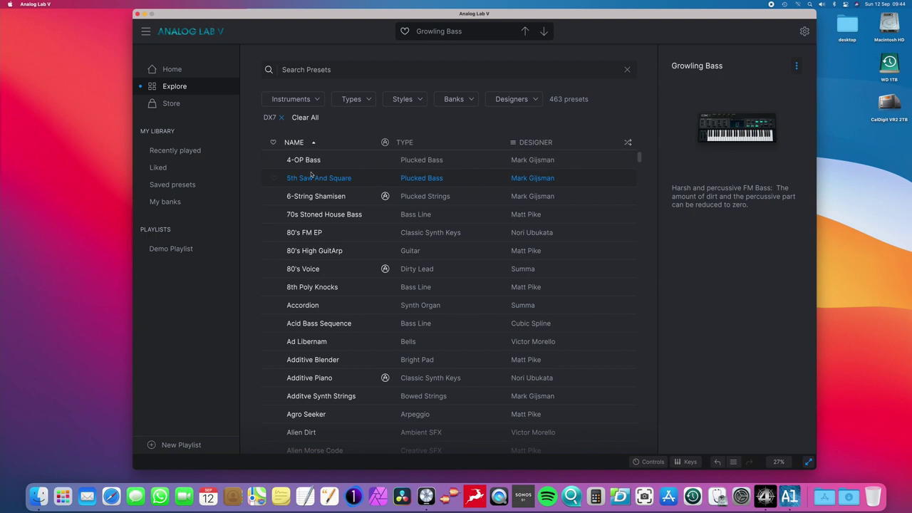
left_click(173, 69)
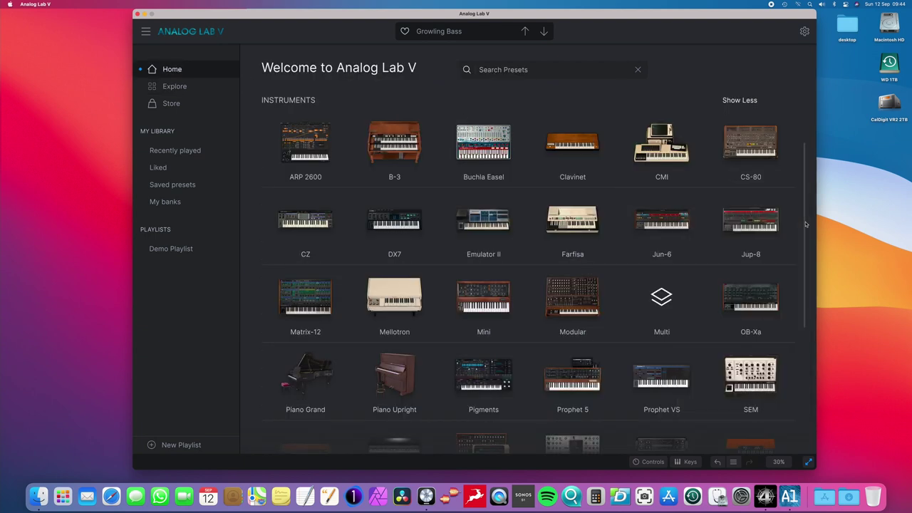
left_click_drag(805, 224, 804, 267)
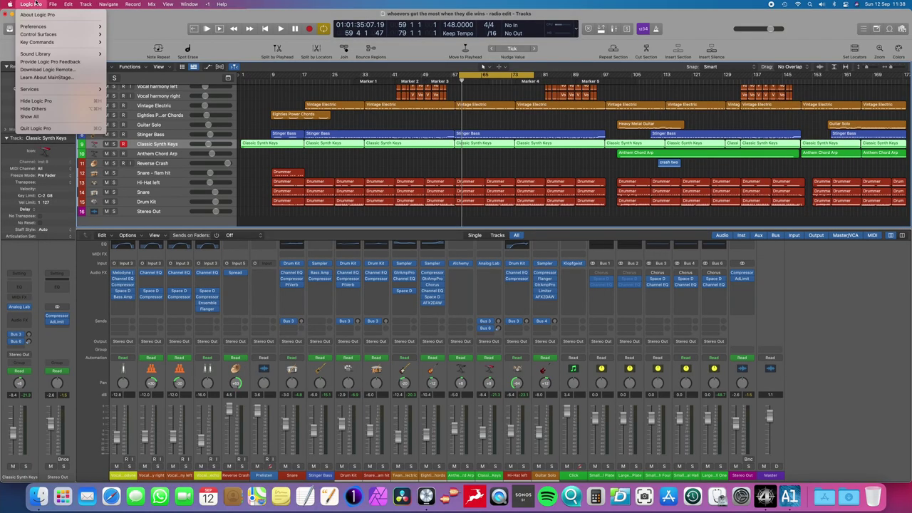
Step: Install a Mackie Control surface from Control Surfaces Setup's New > Install list
mouse_move(34, 34)
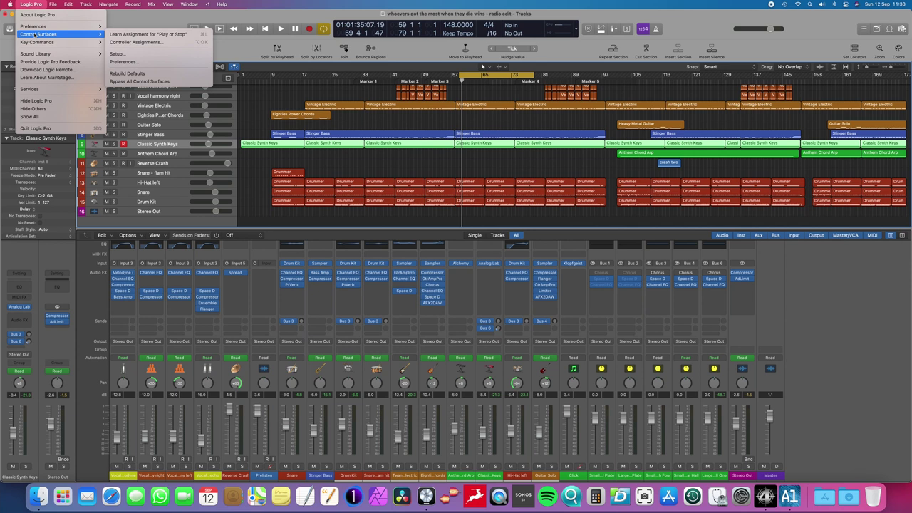
left_click(117, 53)
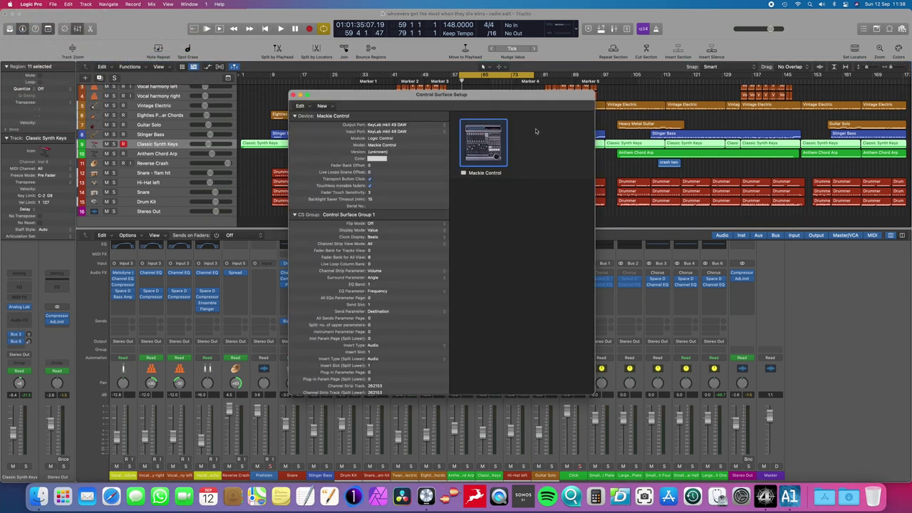
left_click(330, 107)
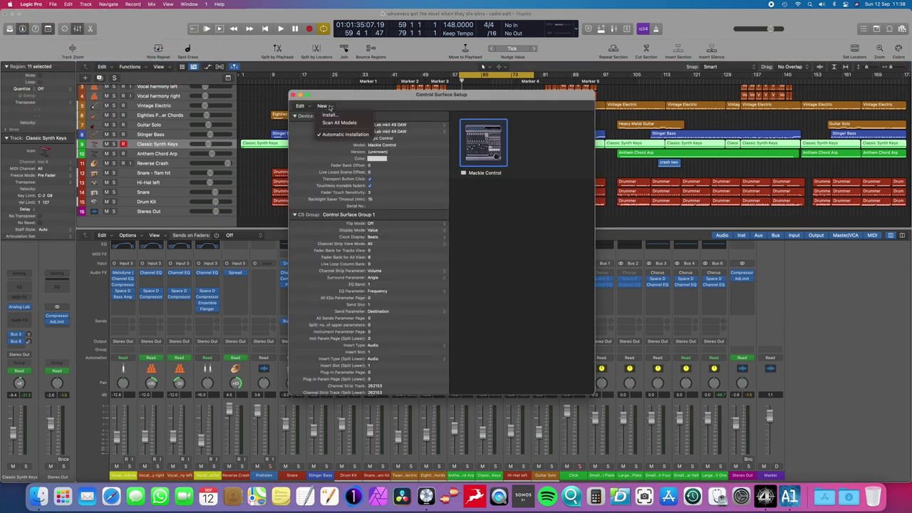
left_click(328, 115)
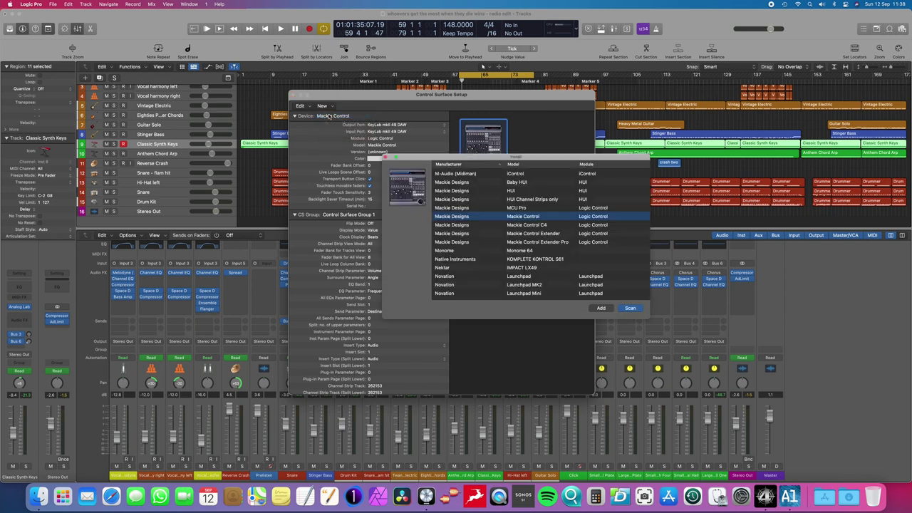
scroll(444, 212, "down", 1)
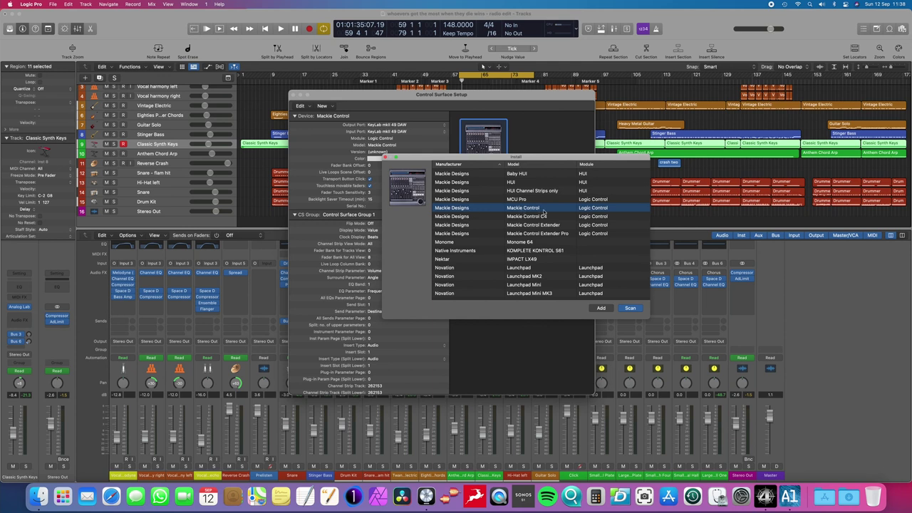
left_click(602, 307)
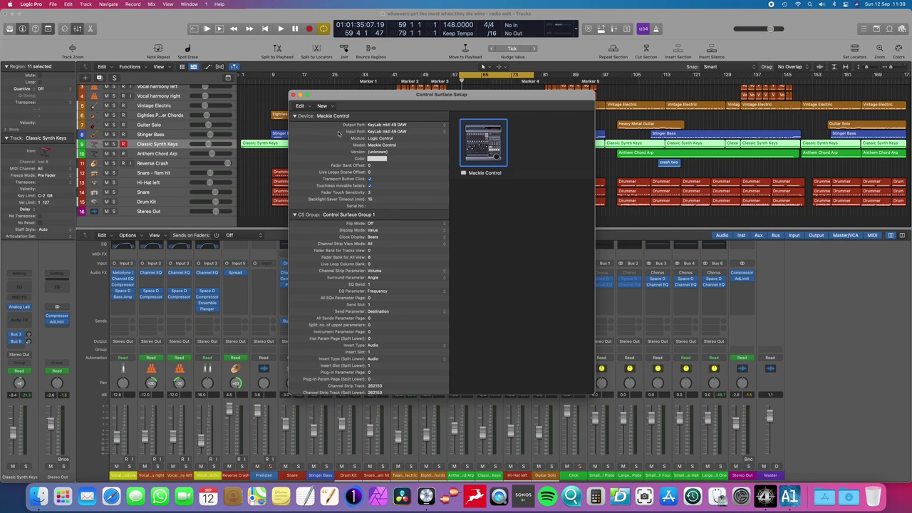
Step: Set both Output and Input Port to KeyLab mkII 49 DAW and close the setup
left_click(441, 127)
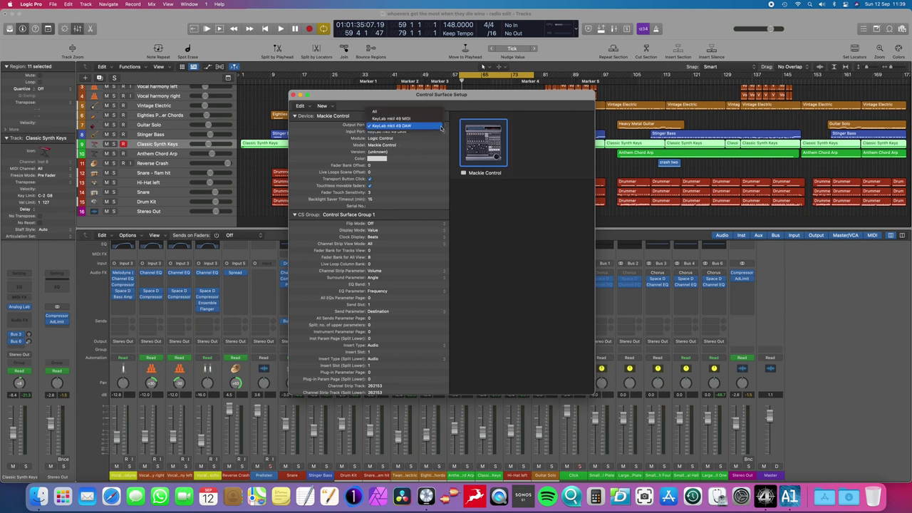
left_click(441, 129)
left_click(441, 133)
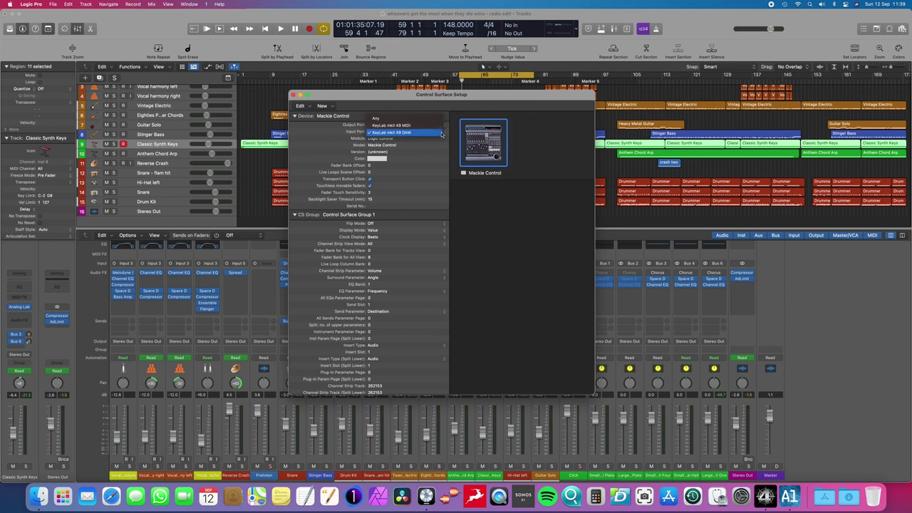
left_click(441, 133)
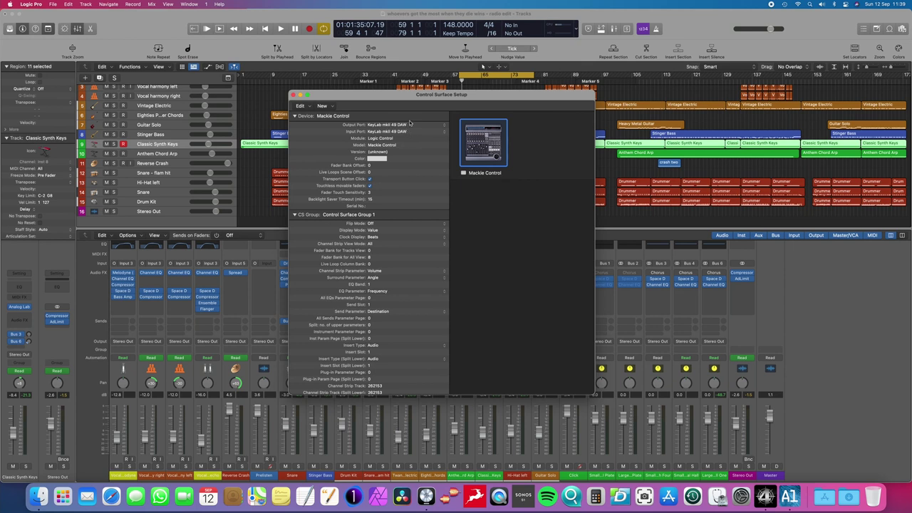
left_click(292, 95)
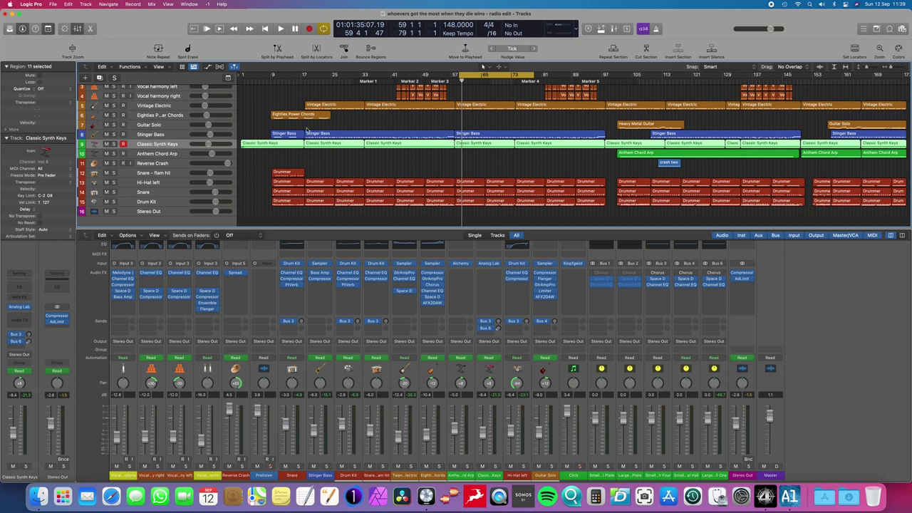
Step: Play the song with Classic Synth Keys soloed and view its Analog Lab V plugin
key("space")
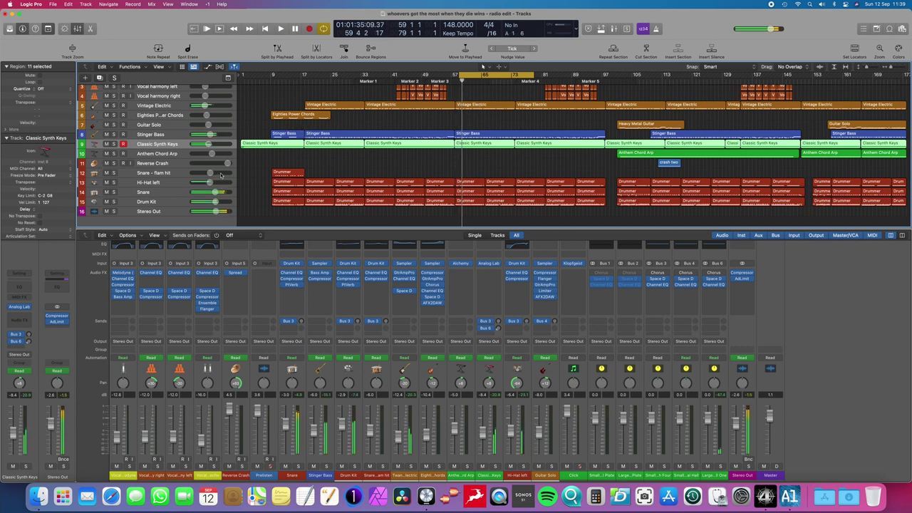
left_click(114, 144)
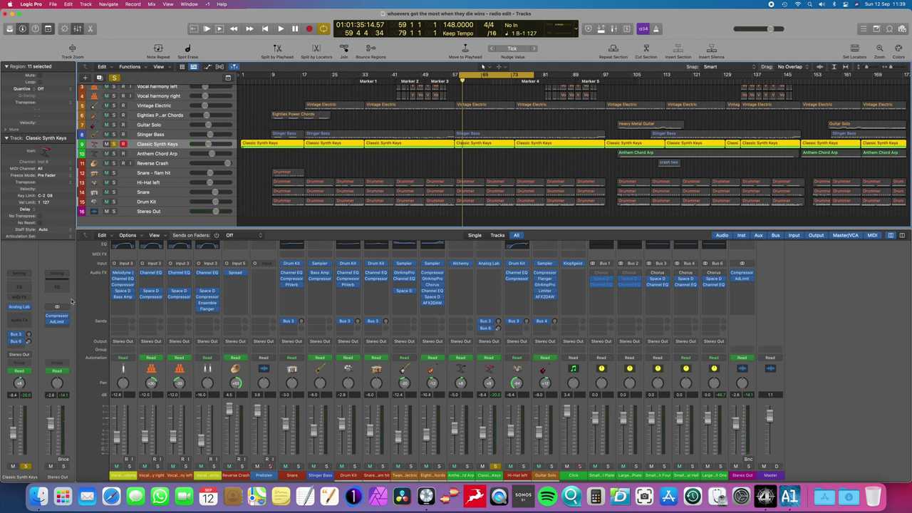
left_click(22, 307)
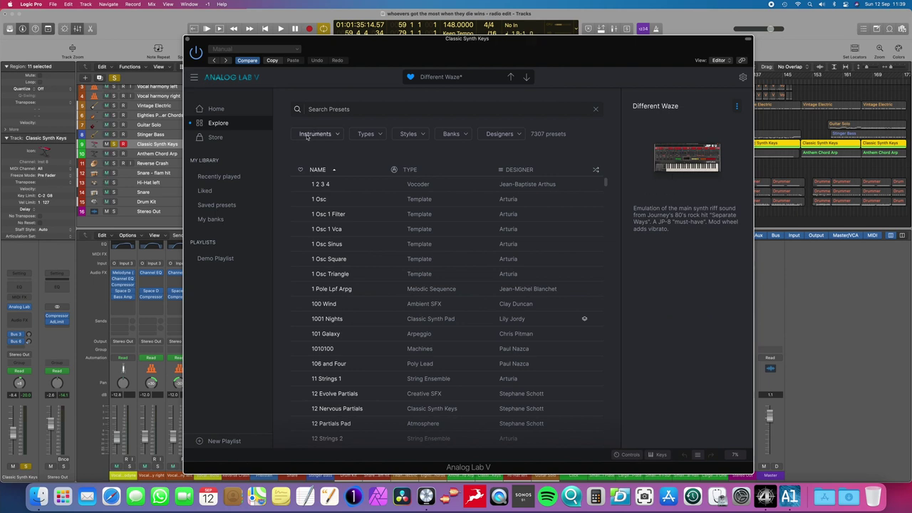
left_click(187, 41)
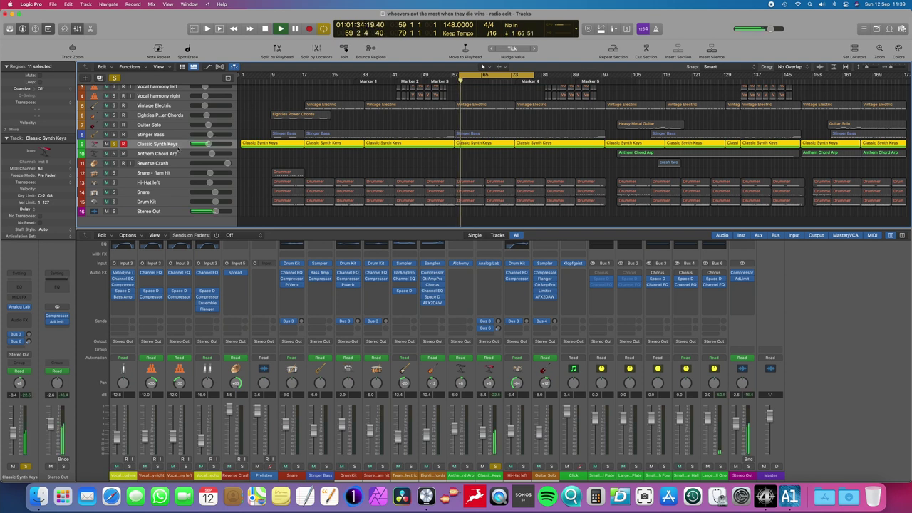
Step: Unsolo the track, stop playback, and quit Logic Pro without saving
left_click(114, 143)
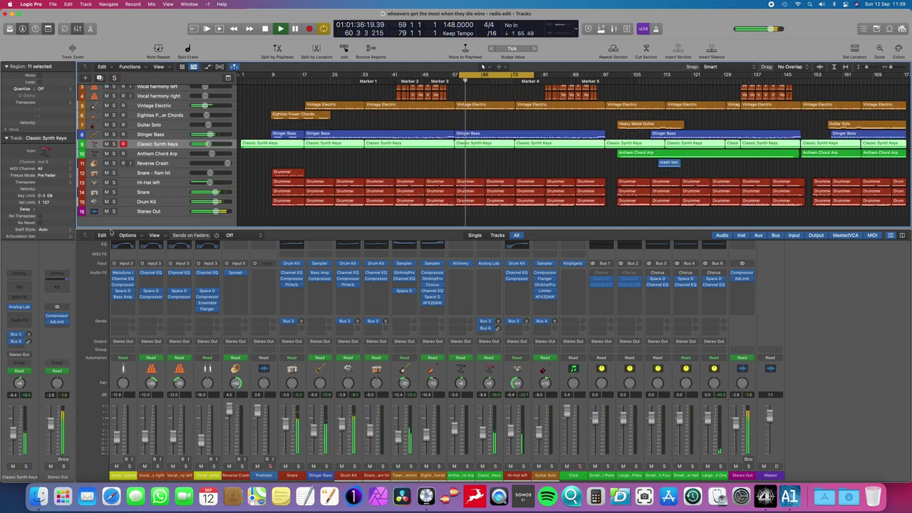
key("space")
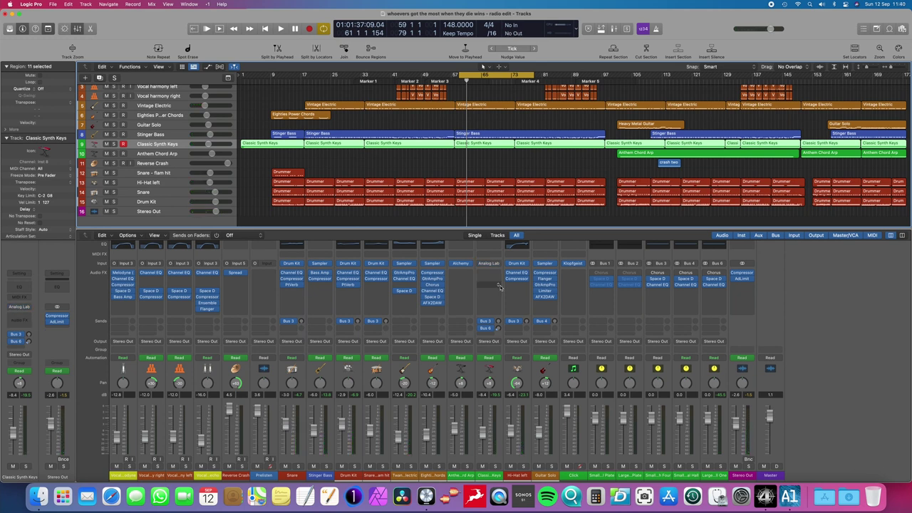
key("super+q")
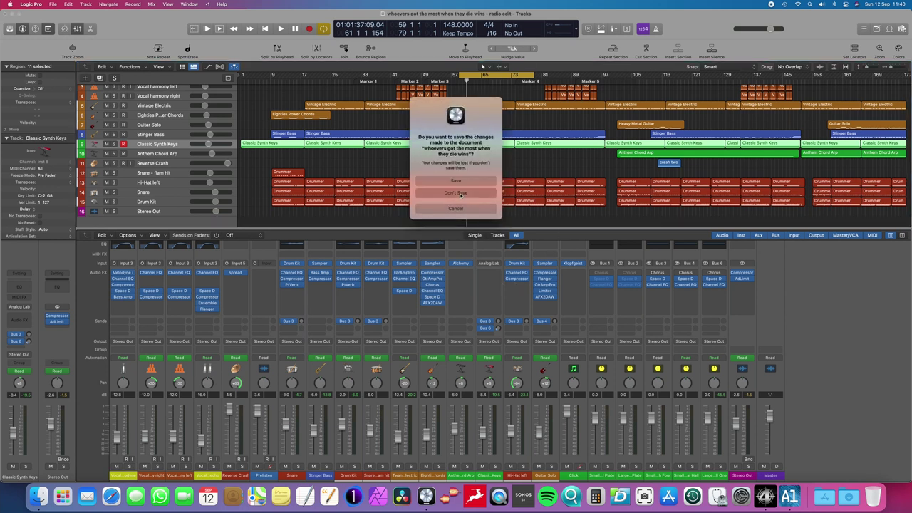
key("super+d")
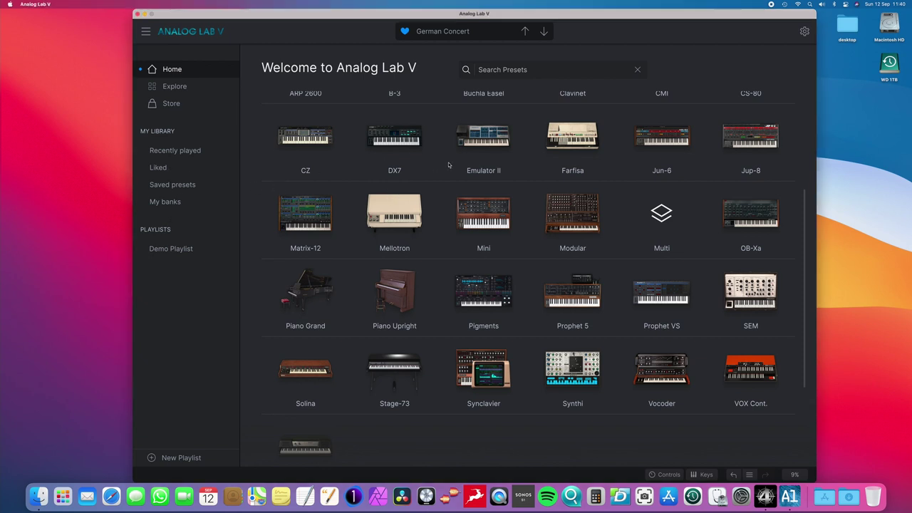
Step: Check Liked and Saved presets, try Arcade Ambiance and Glassy Organ, then load German Concert
left_click(161, 168)
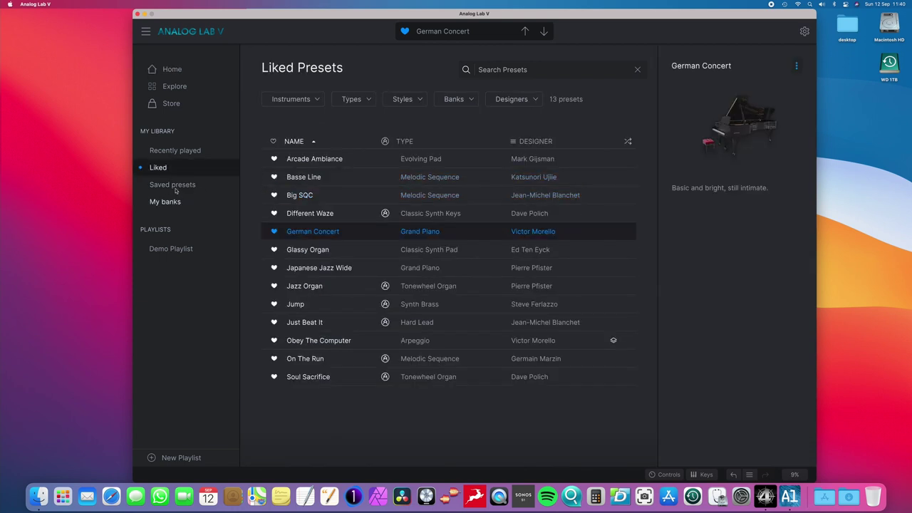
left_click(174, 187)
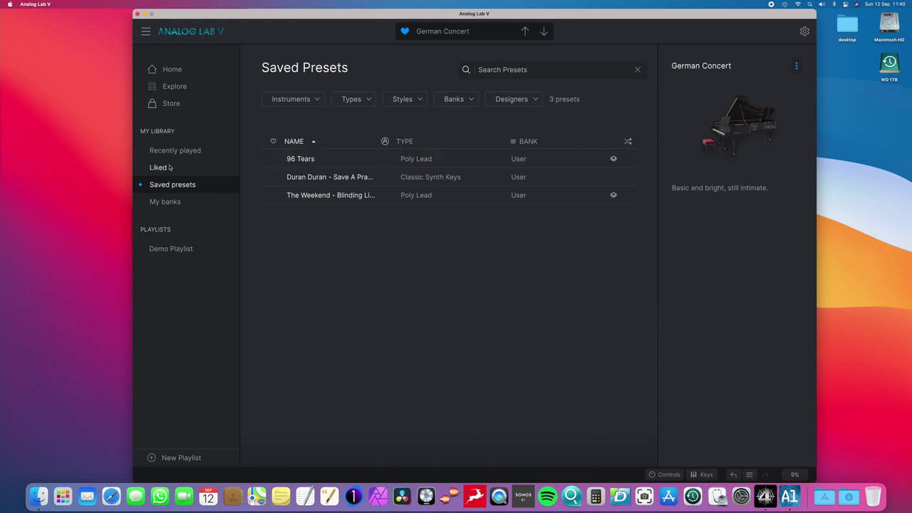
left_click(159, 168)
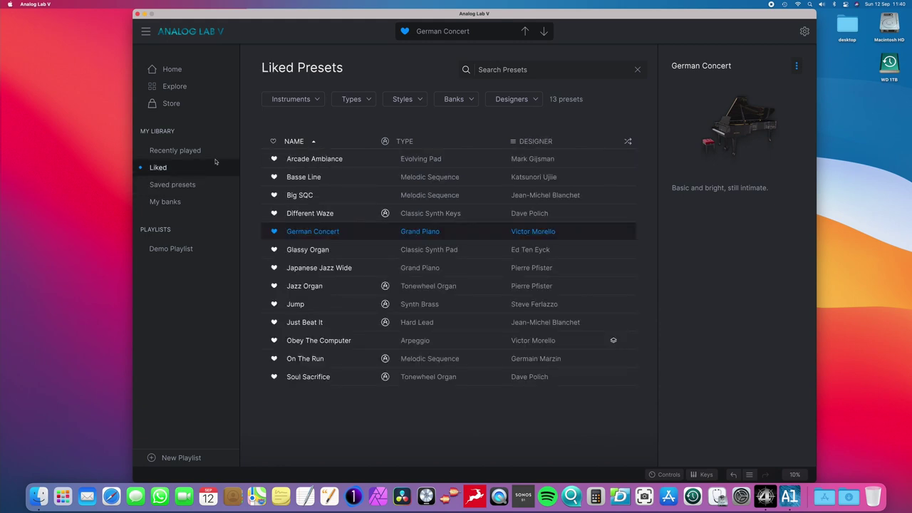
left_click(310, 162)
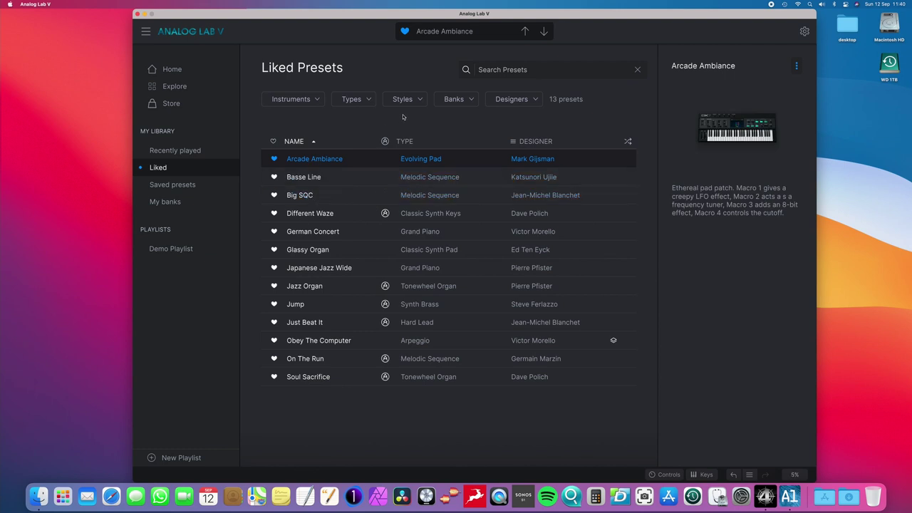
left_click(634, 256)
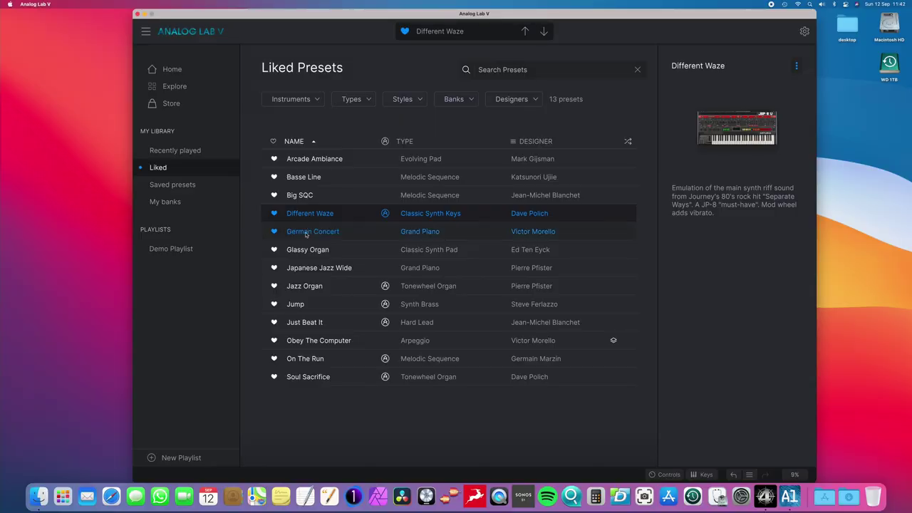
left_click(306, 233)
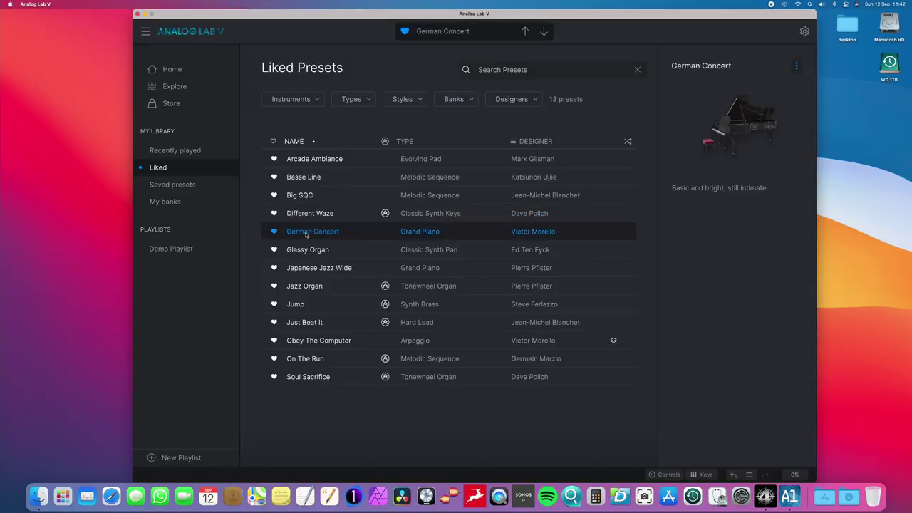
Step: Open the German Concert grand piano view and expand its Action and Mix panels
mouse_move(750, 164)
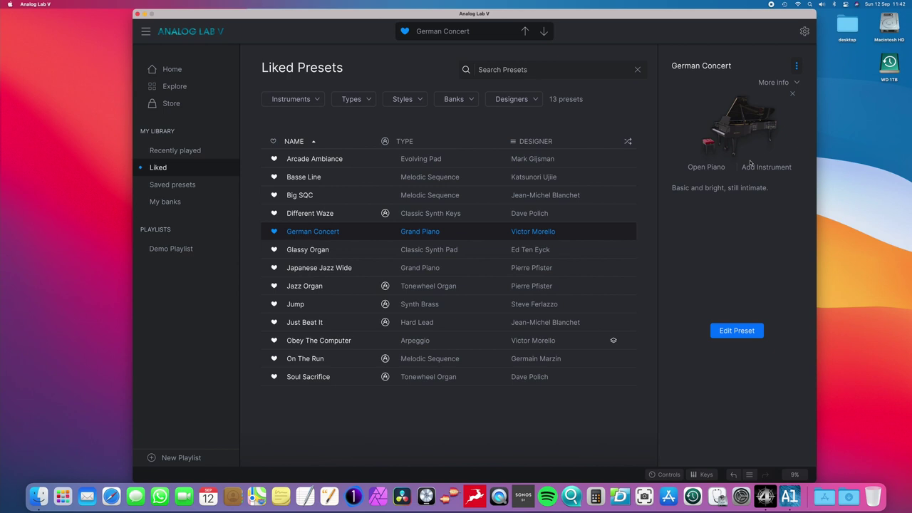
left_click(706, 167)
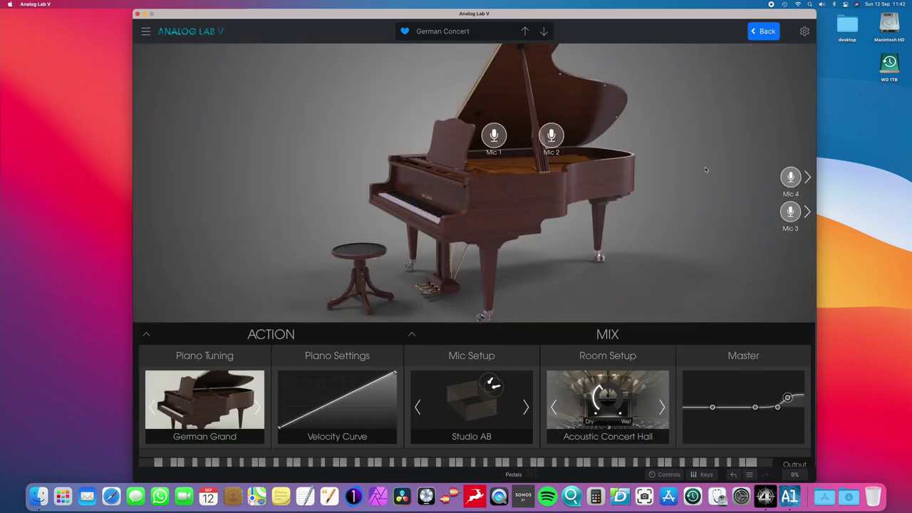
left_click(326, 332)
left_click(633, 333)
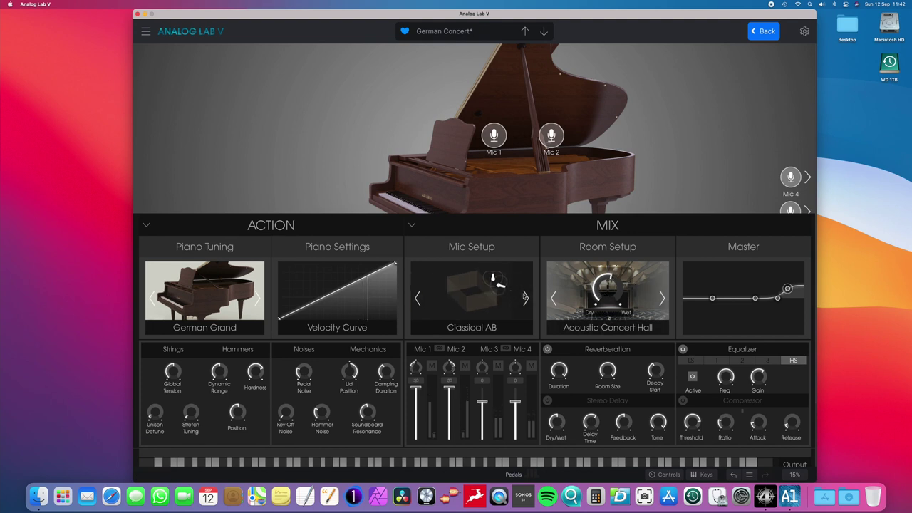
Step: Try the Player mic setup, revert to Classical AB, and collapse both panels
left_click(524, 297)
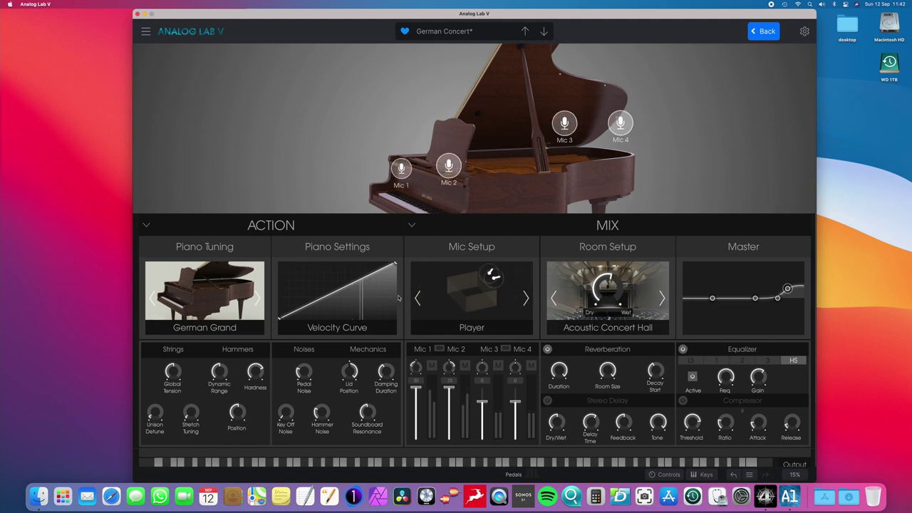
left_click(417, 297)
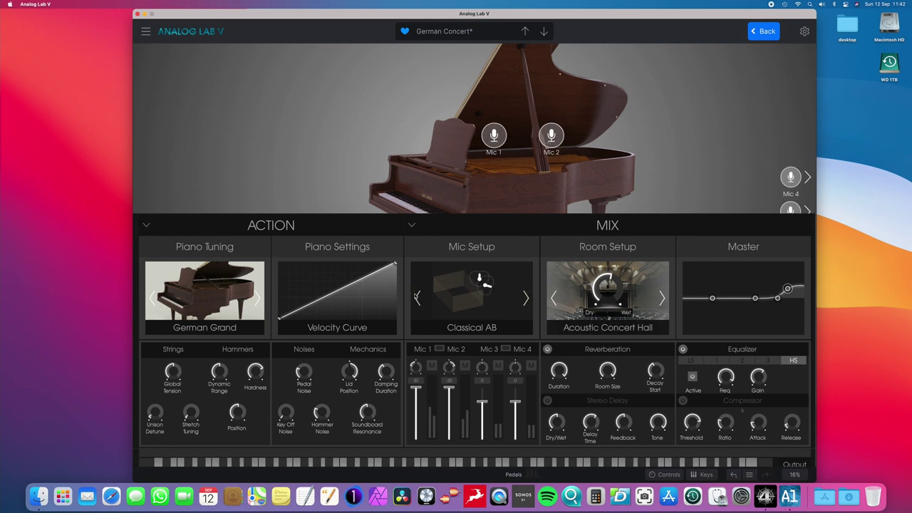
left_click(621, 232)
left_click(336, 224)
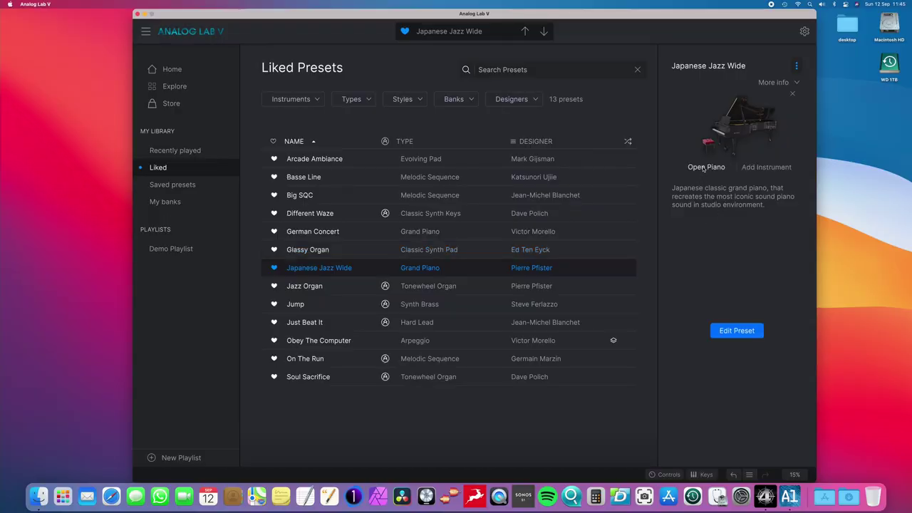
Step: Open the piano instrument view for Japanese Jazz Wide
left_click(704, 167)
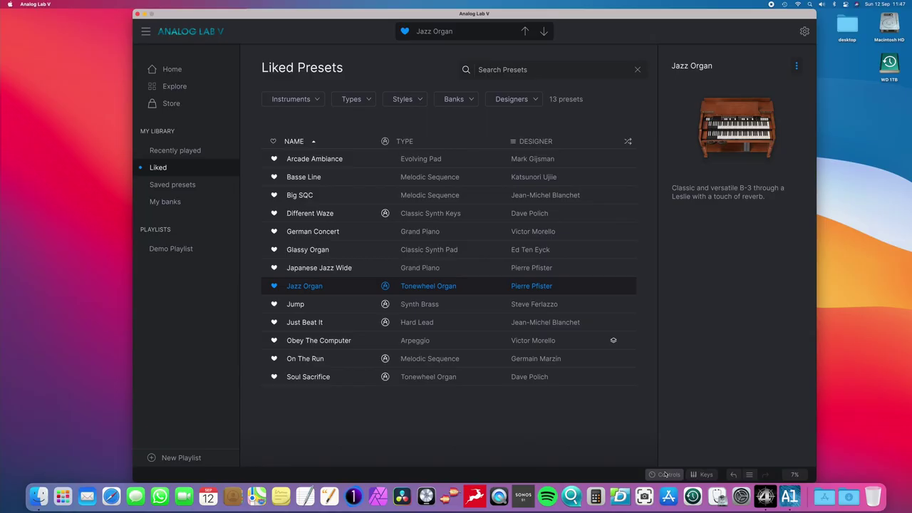
Step: Show Jazz Organ's macro controls and keyboard, inspect its effects editor, then return to Liked presets
left_click(666, 474)
left_click(704, 474)
mouse_move(734, 250)
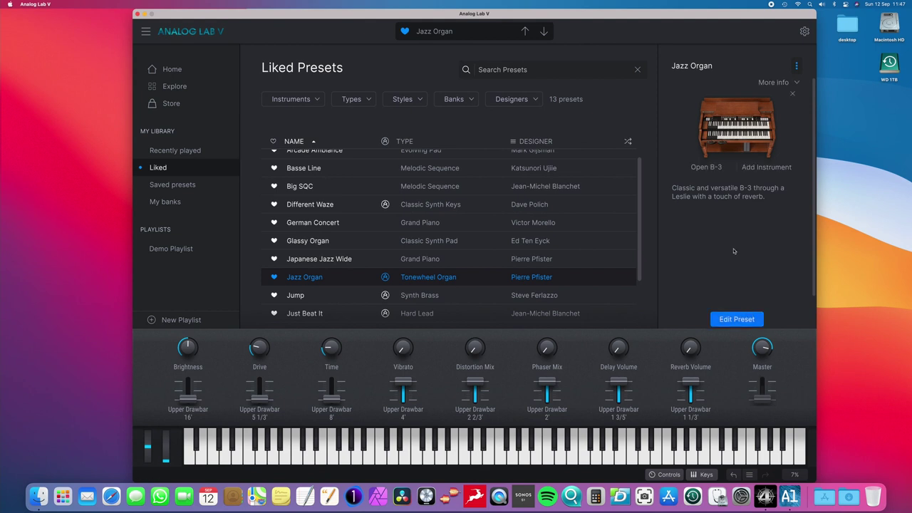
left_click(732, 319)
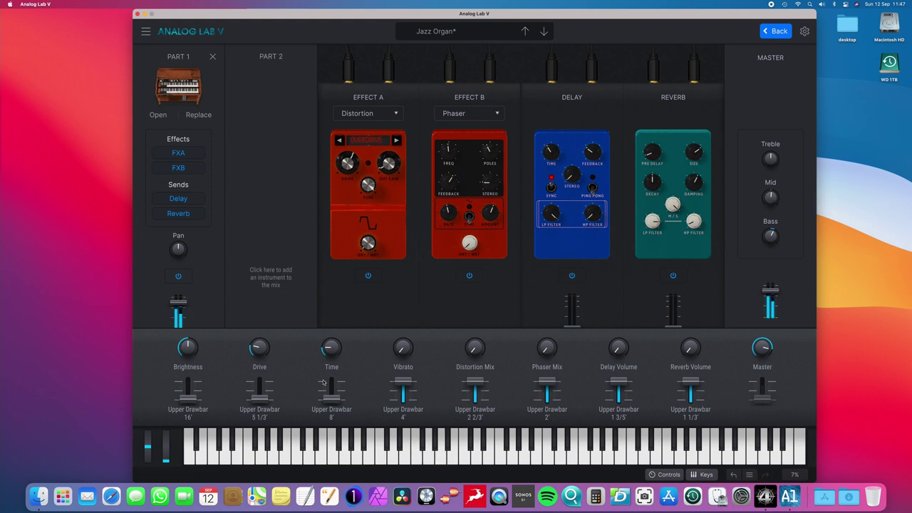
left_click(774, 31)
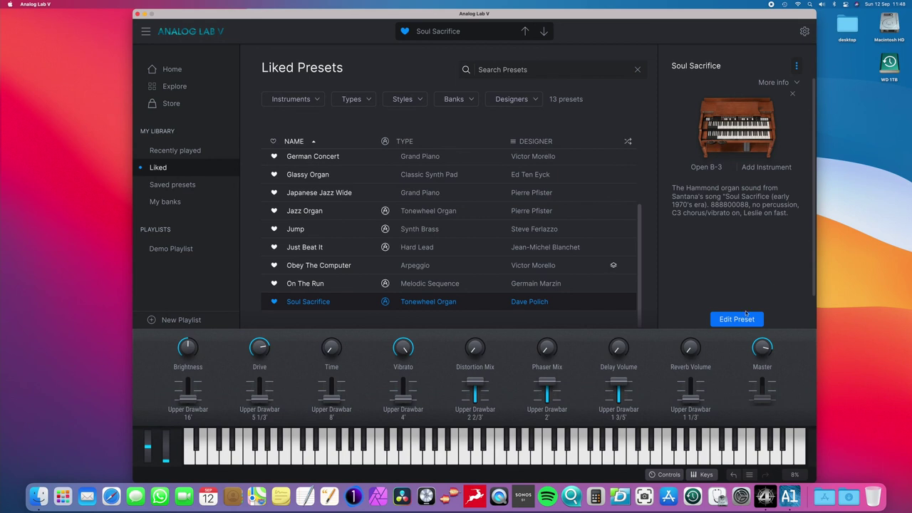
Step: Review Soul Sacrifice's effects chain in the editor, then go back to the Liked presets list
left_click(742, 317)
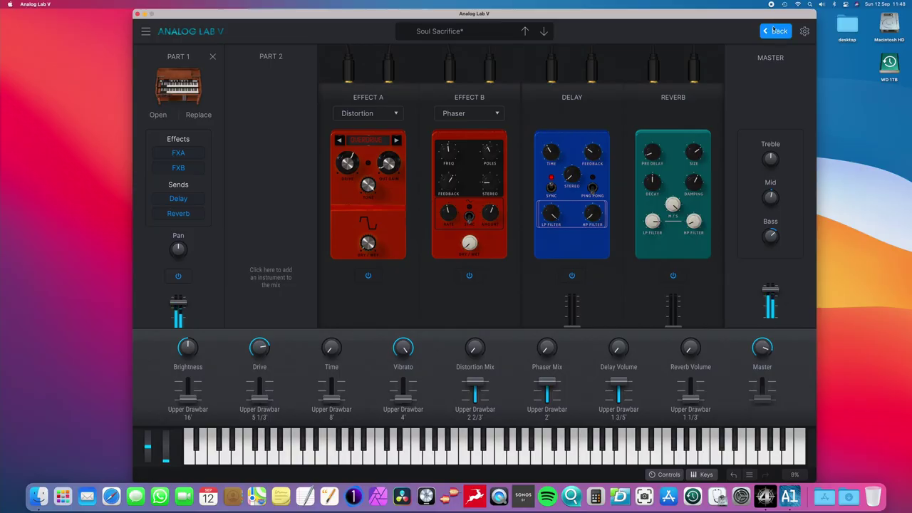
left_click(777, 30)
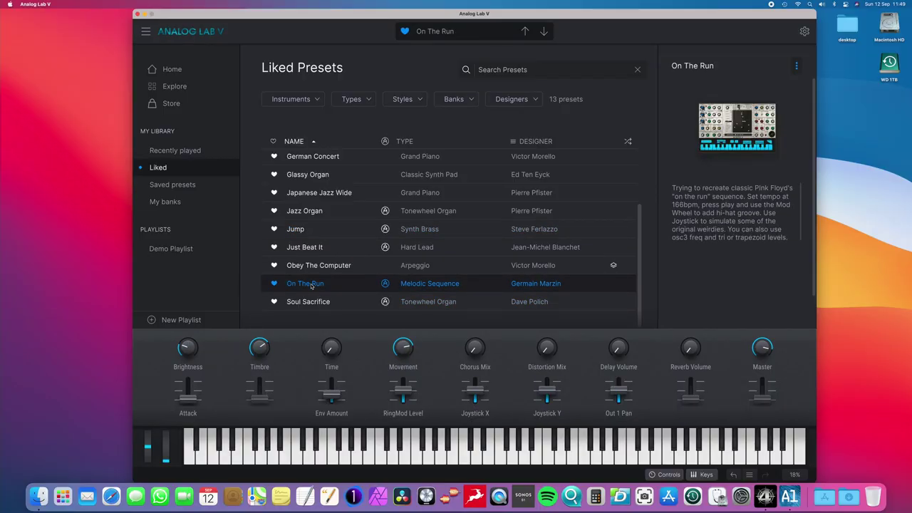
Step: Select a row in the Liked presets list on the way to the Just Beat It hard lead
left_click(578, 304, "shift")
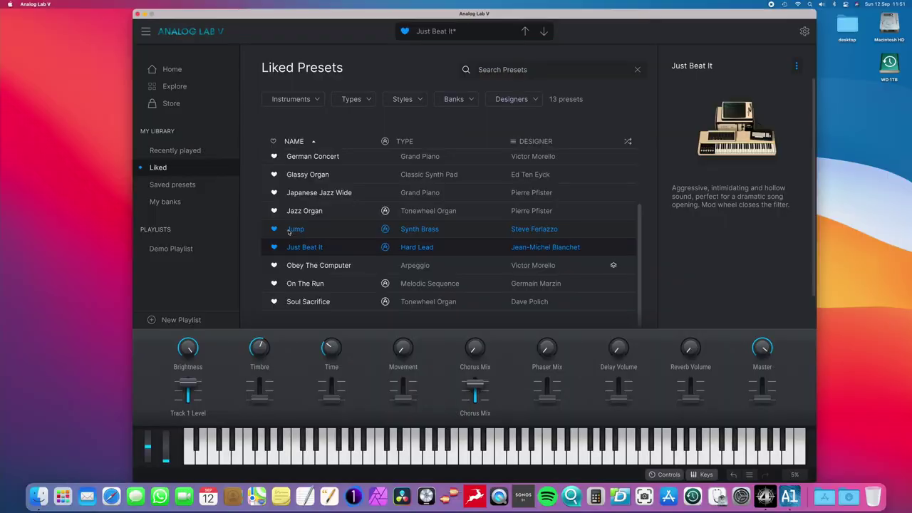
Step: Load Van Halen's Jump synth brass preset and open its effects editor
left_click(289, 230)
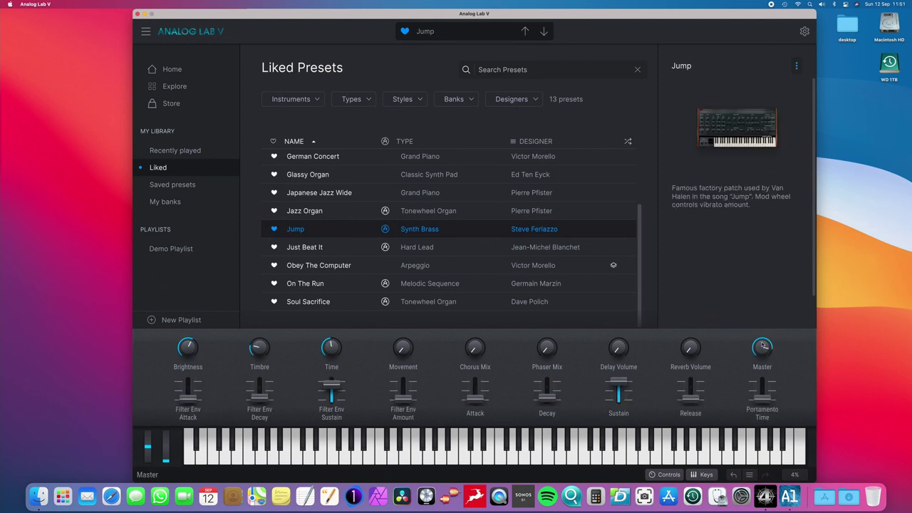
left_click(746, 321)
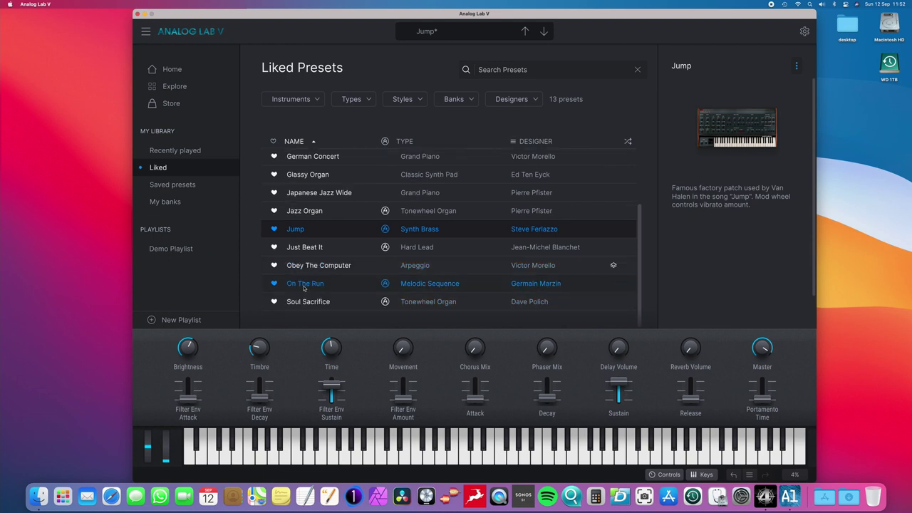
Step: Load the Obey The Computer preset from the Liked presets list
left_click(308, 267)
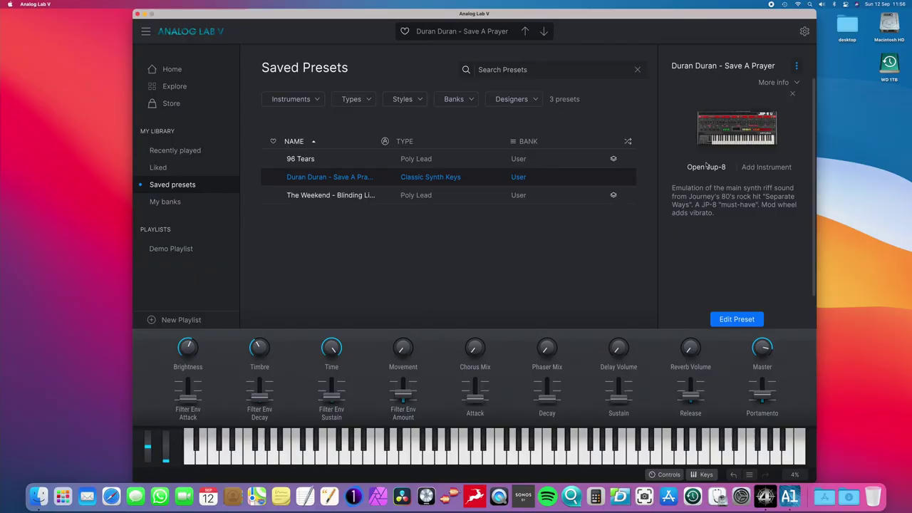
Step: Open the preset in the full JUP-8 V synth and show its advanced Effects settings
left_click(707, 167)
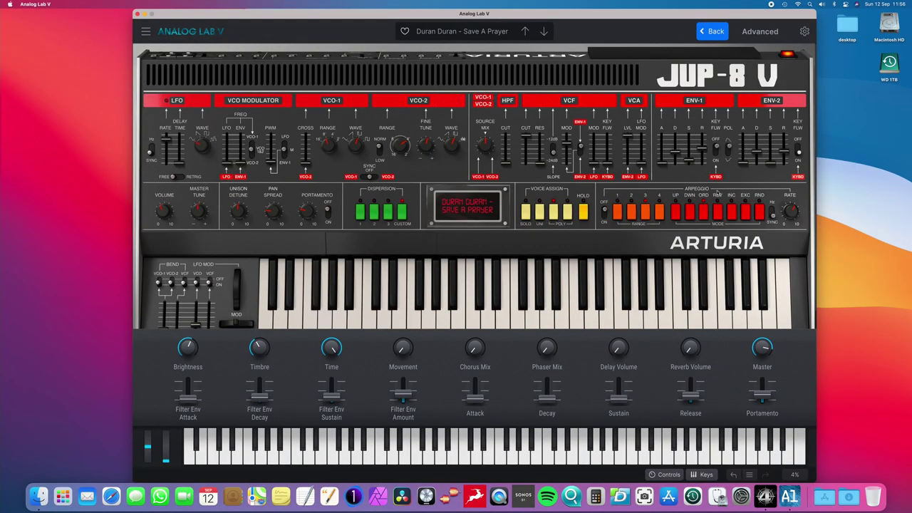
left_click(773, 33)
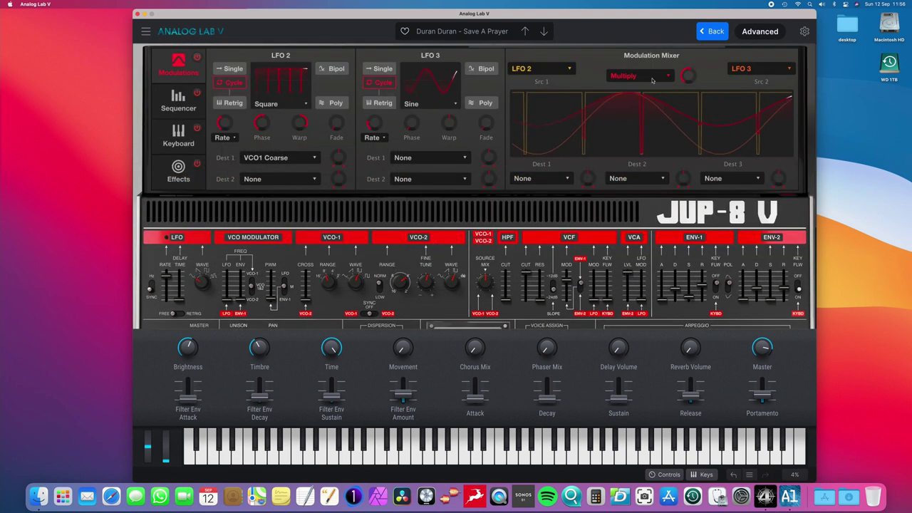
left_click(182, 170)
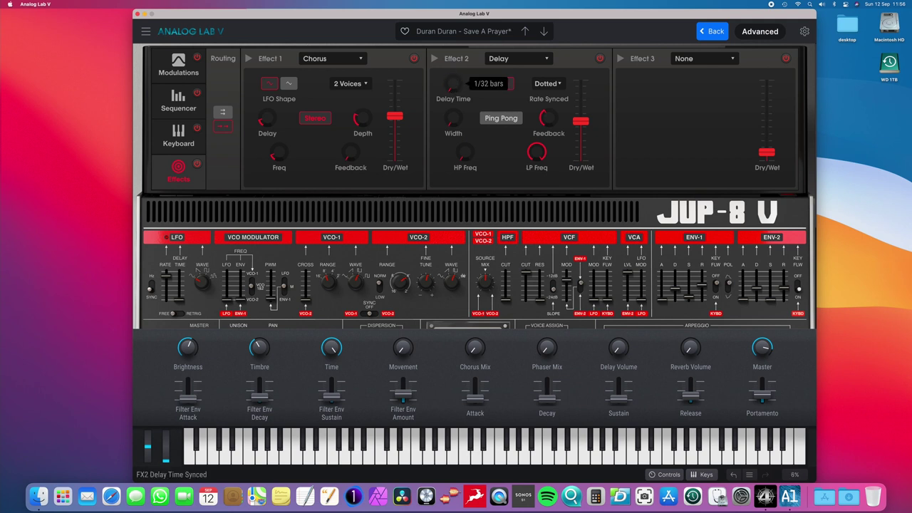
Step: Shorten the Delay Time, keep the delay rate type Dotted, and lower the Chorus Dry/Wet
left_click_drag(451, 83, 454, 86)
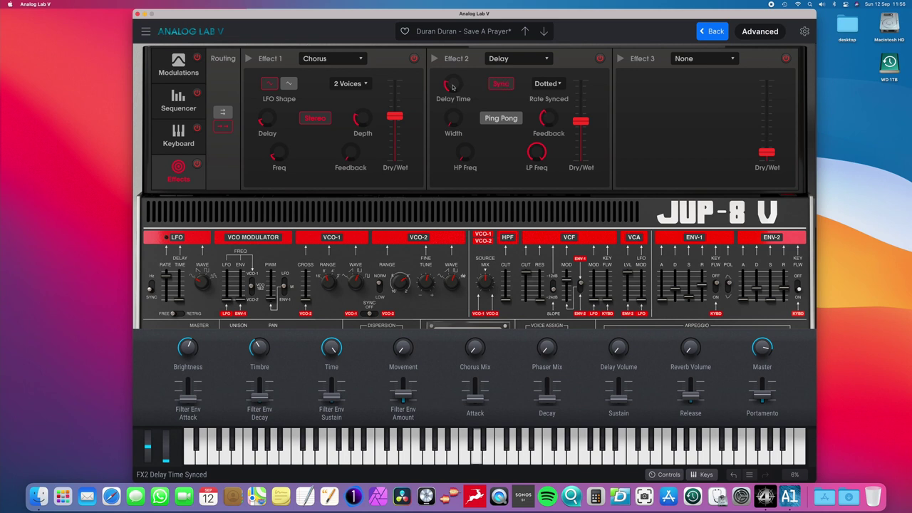
left_click(557, 85)
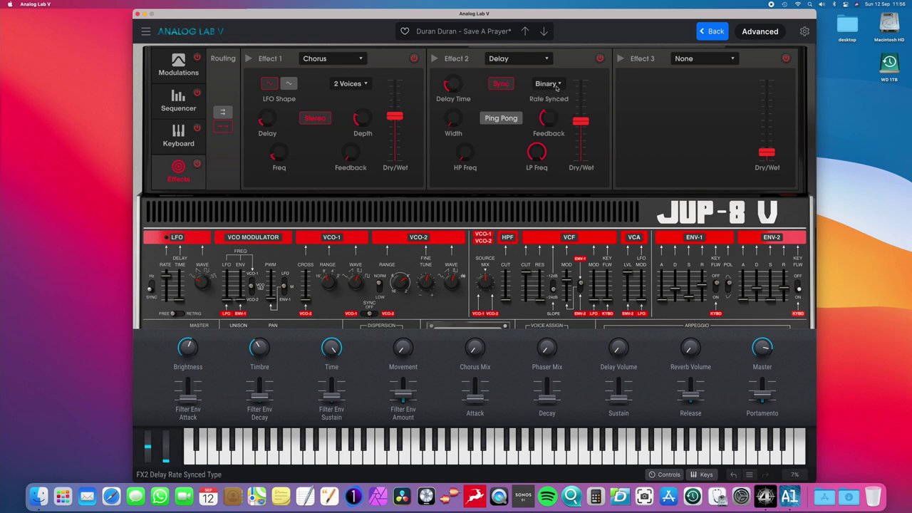
left_click(557, 87)
left_click(555, 118)
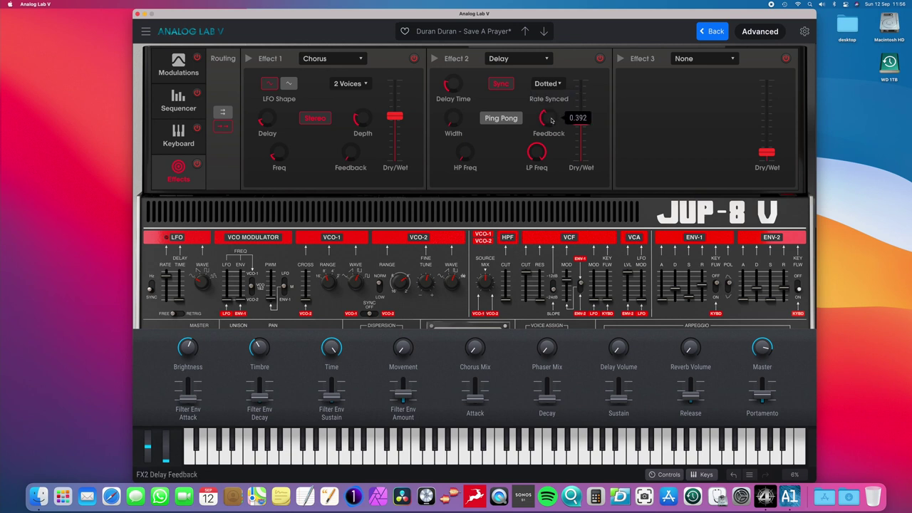
mouse_move(398, 116)
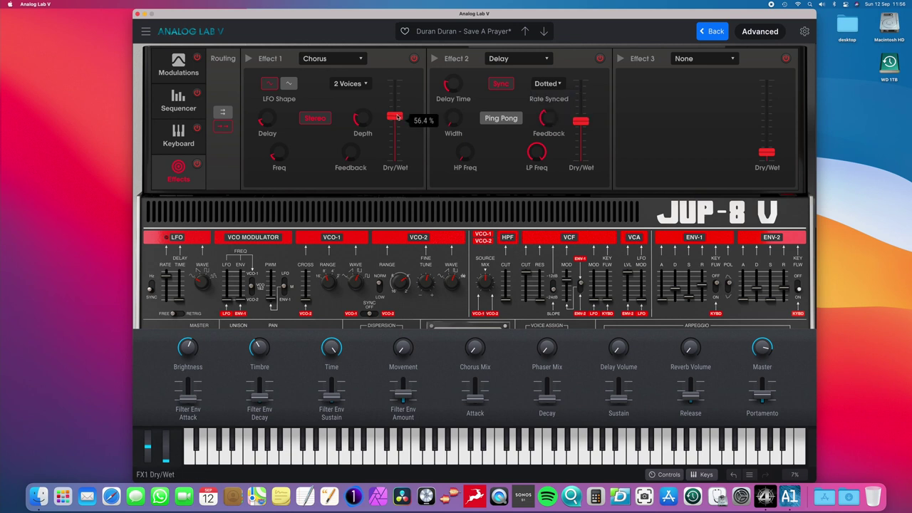
mouse_move(398, 116)
left_mouse_down()
mouse_move(396, 158)
mouse_move(396, 87)
mouse_move(397, 112)
left_mouse_up()
Step: Collapse the Advanced panel, set VCO-2's wave to Noise and its Range to 13 st
left_click(761, 31)
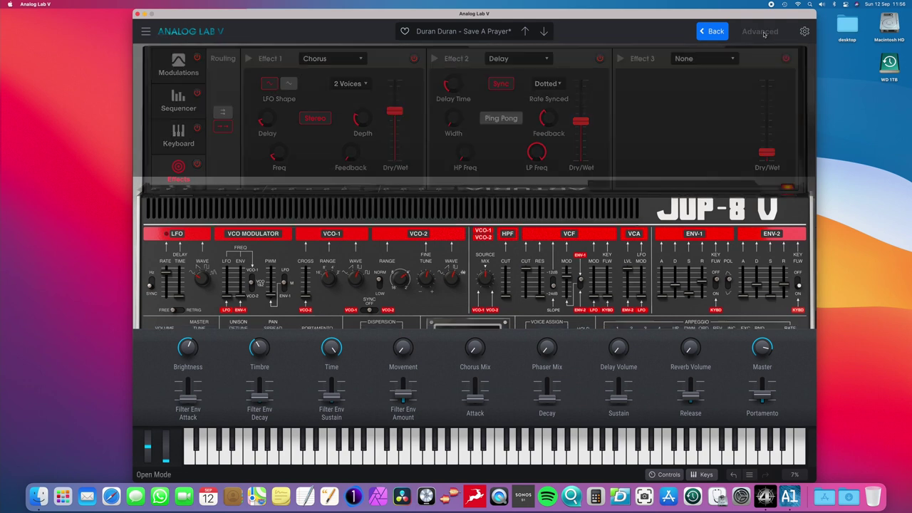
mouse_move(451, 144)
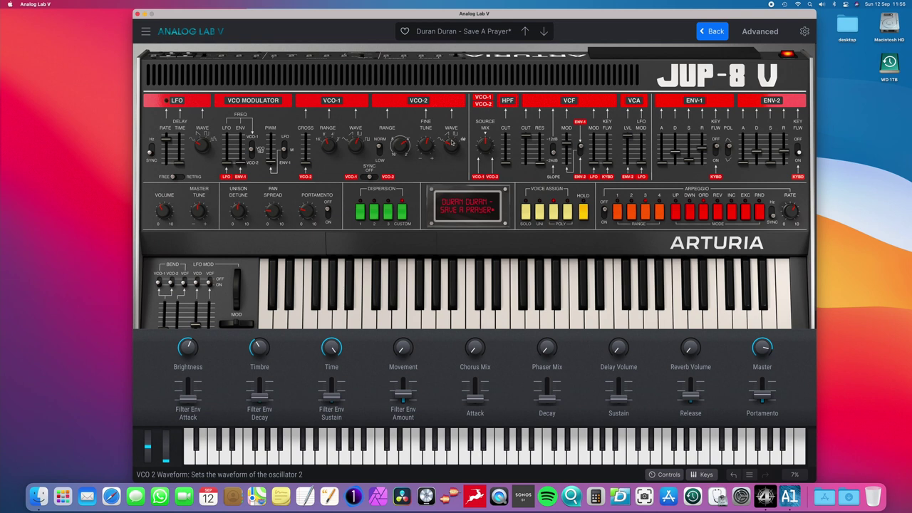
left_click_drag(455, 146, 426, 141)
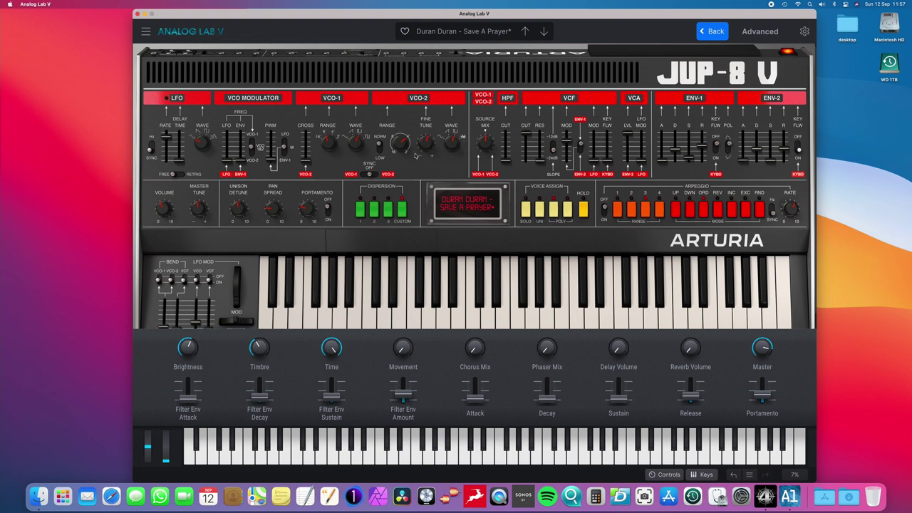
left_click_drag(401, 146, 401, 138)
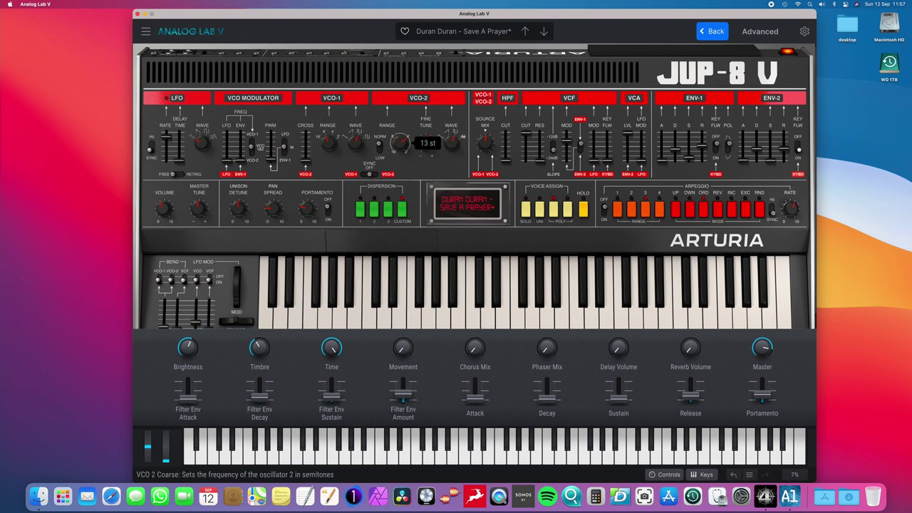